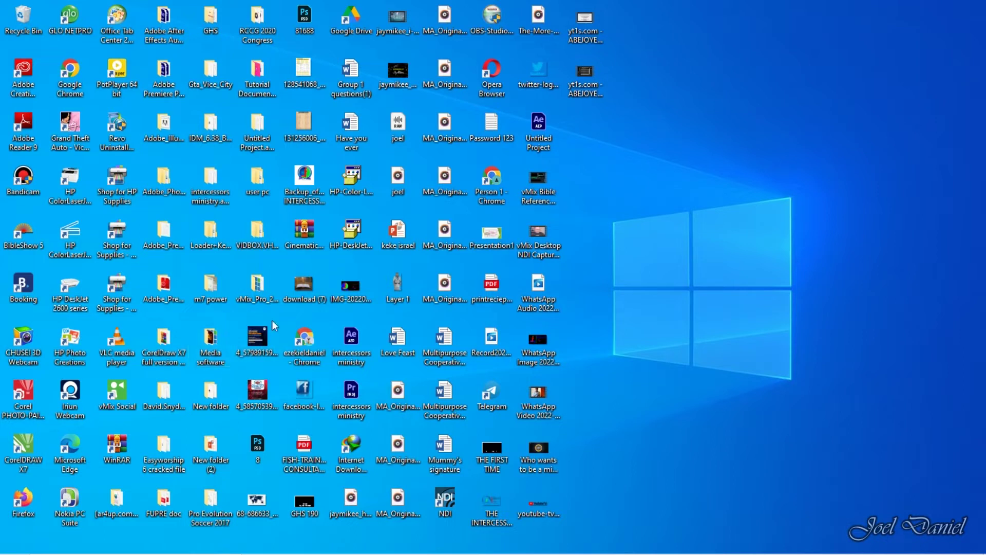
- Open the Media software folder from the desktop in a maximized window and launch vMix (x64)
double_click(210, 355)
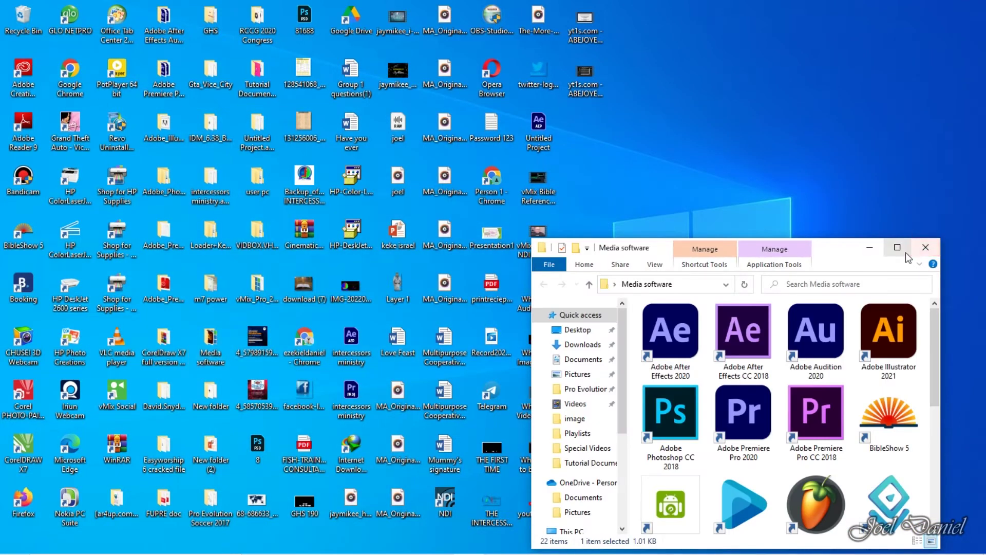
left_click(906, 253)
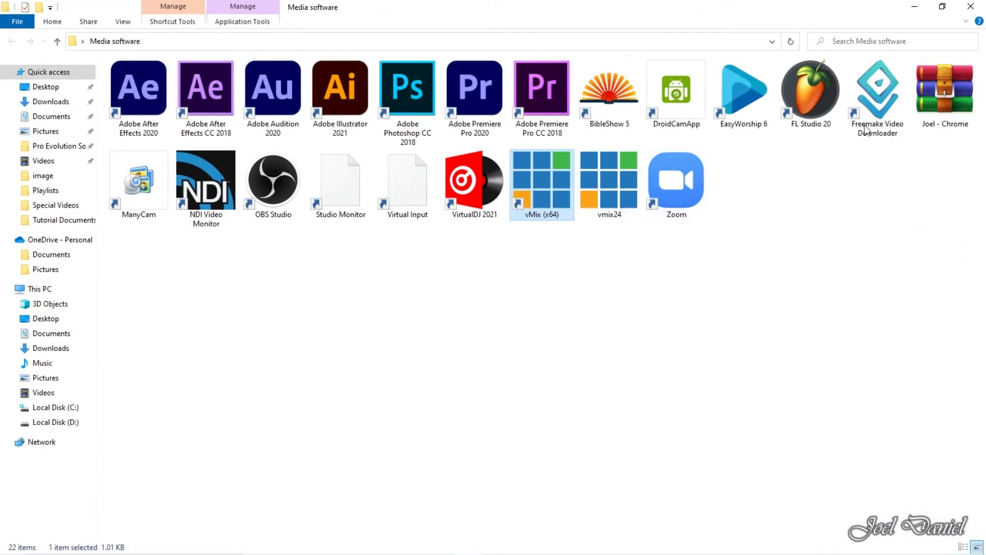
double_click(538, 209)
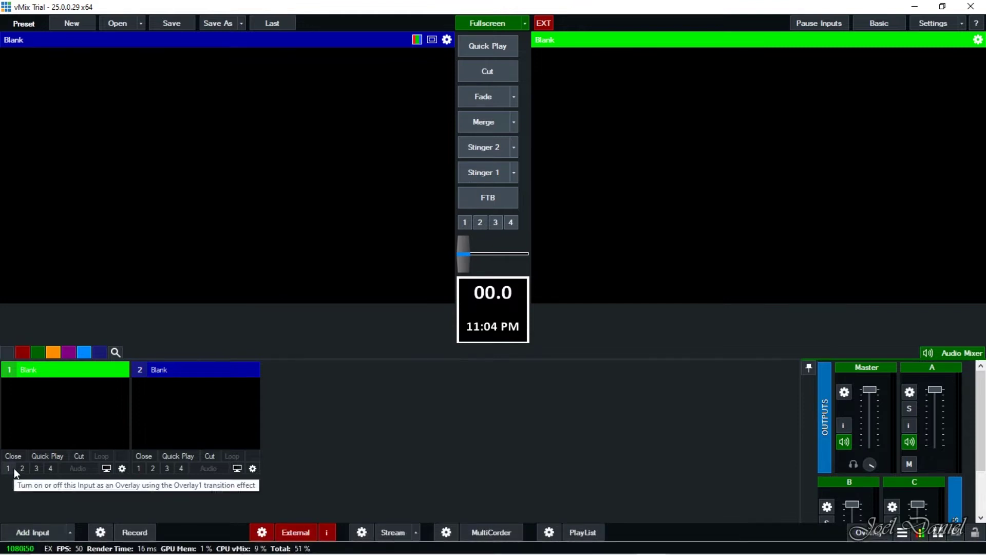
- View and dismiss vMix's input selection dialog, set vMix aside, and launch BibleShow 5 from the Media software folder
left_click(45, 534)
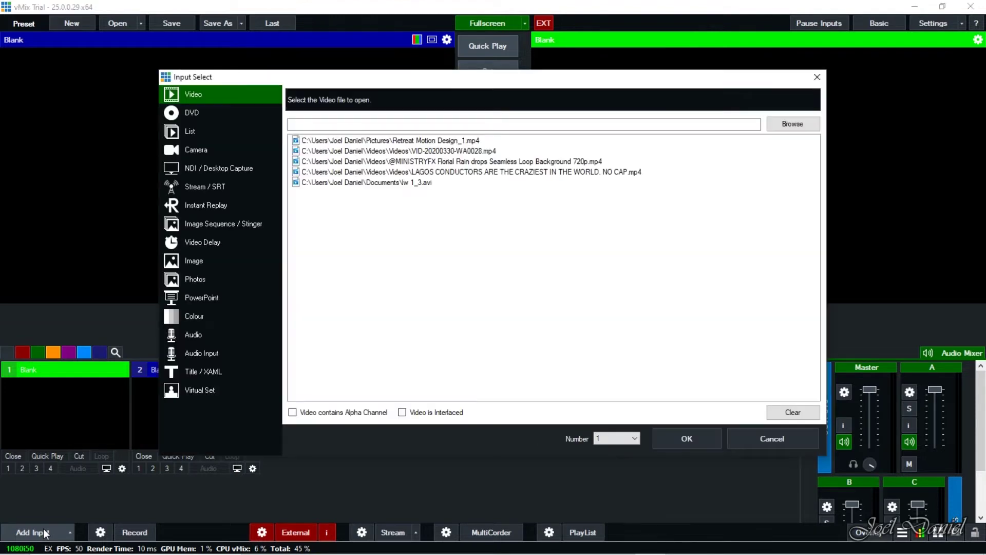
left_click(817, 78)
left_click(971, 6)
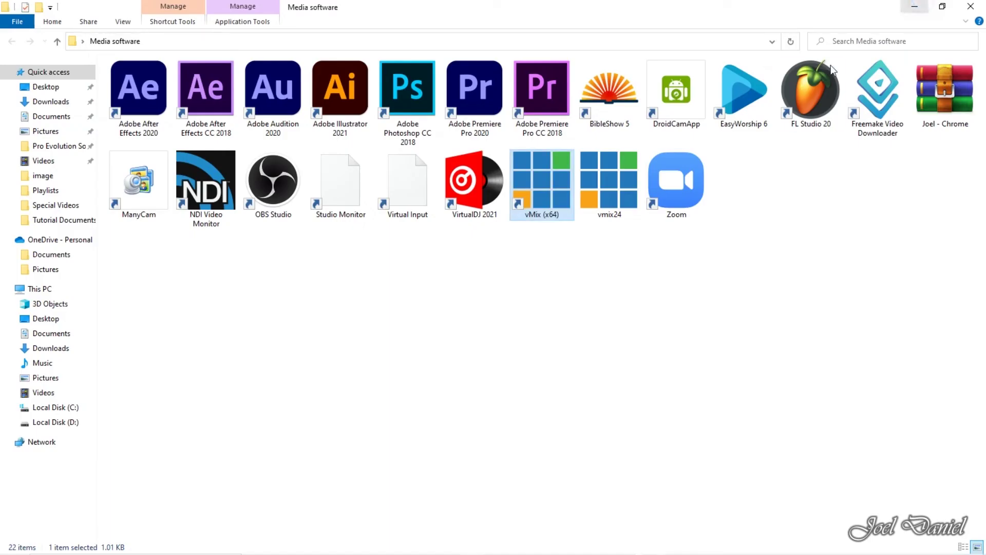
double_click(627, 116)
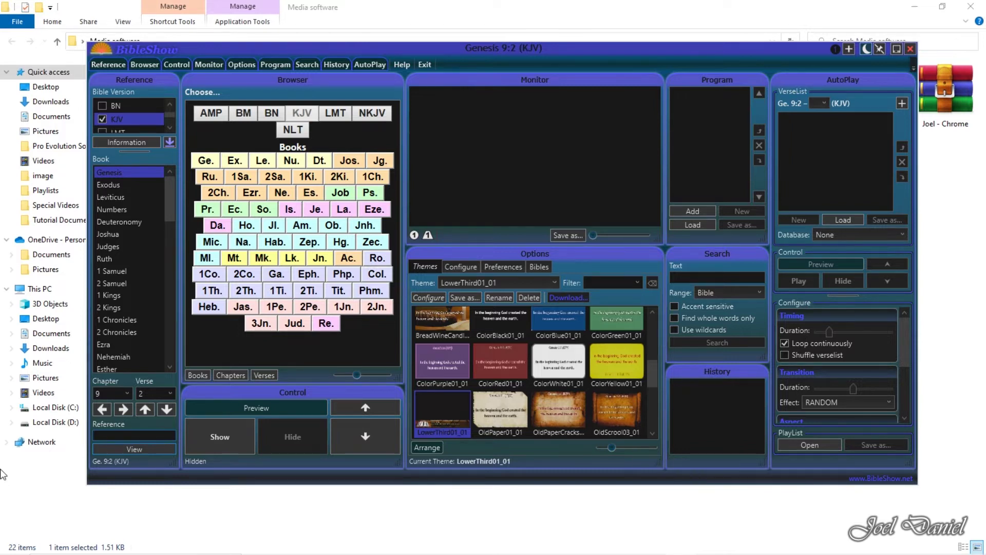
- Launch Webcam Input from the NDI 5 Tools program group
left_click(14, 543)
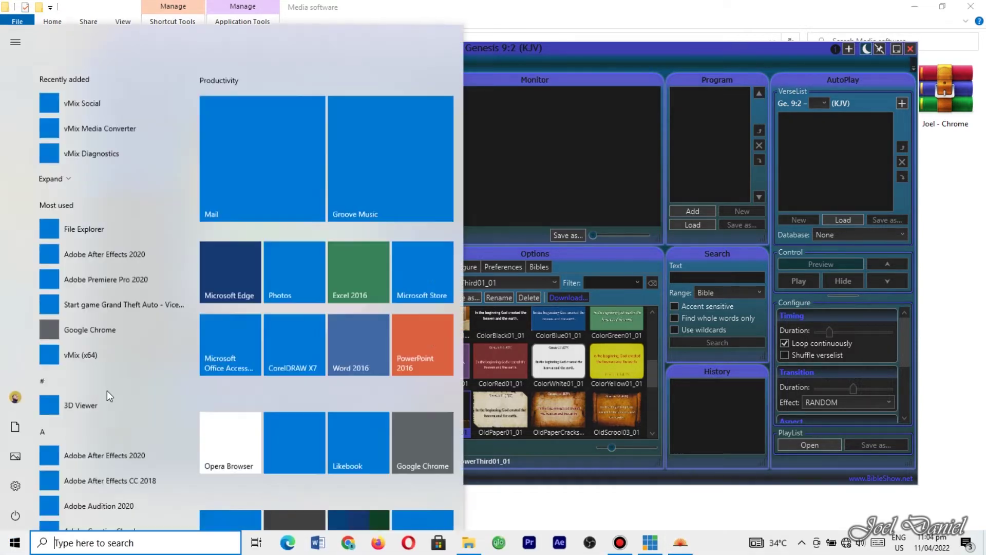
scroll(122, 355, "down", 3)
scroll(123, 354, "down", 12)
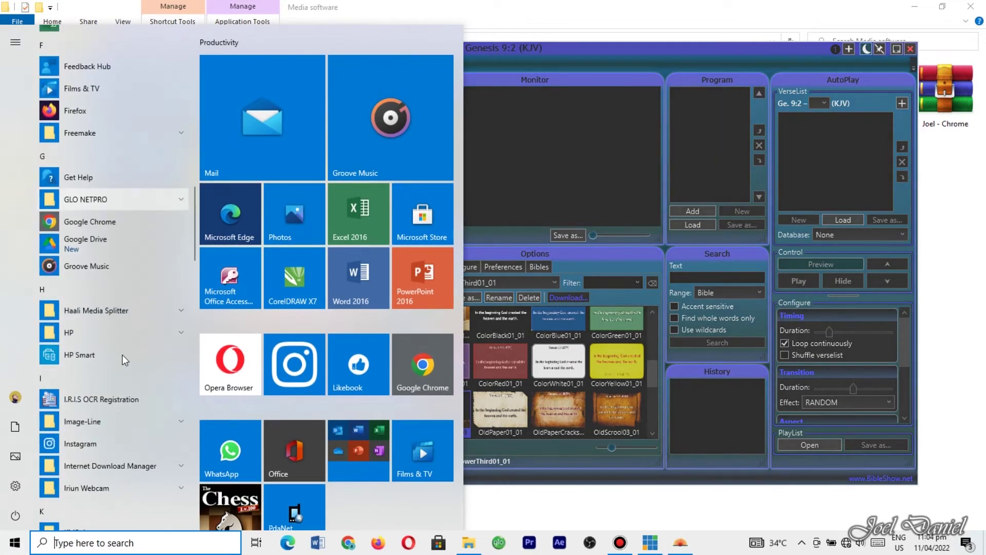
scroll(122, 354, "down", 10)
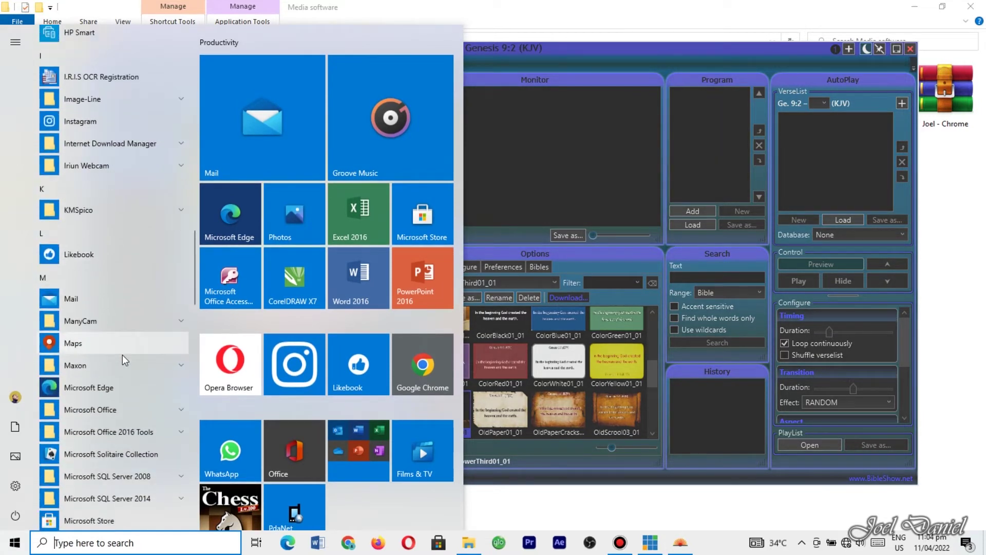
scroll(122, 355, "down", 4)
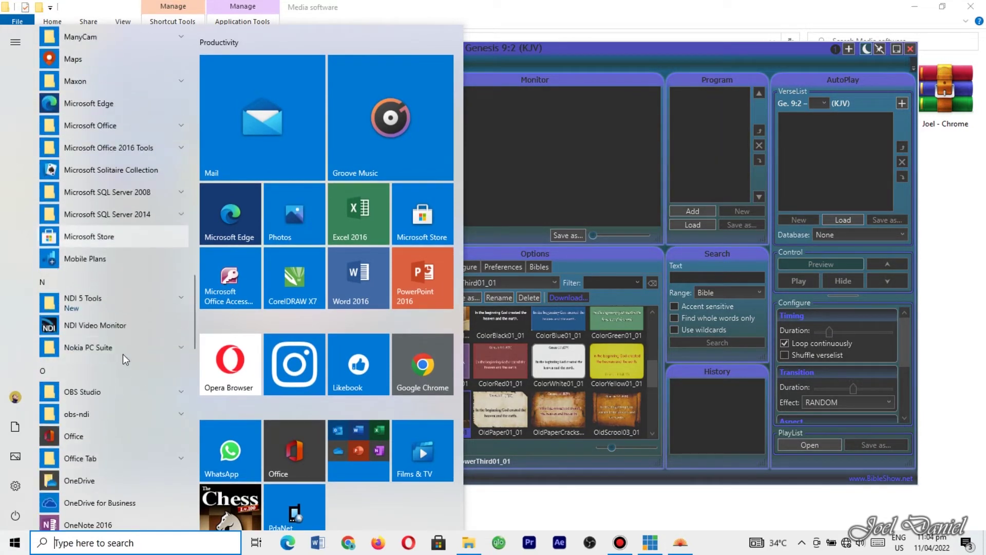
left_click(184, 305)
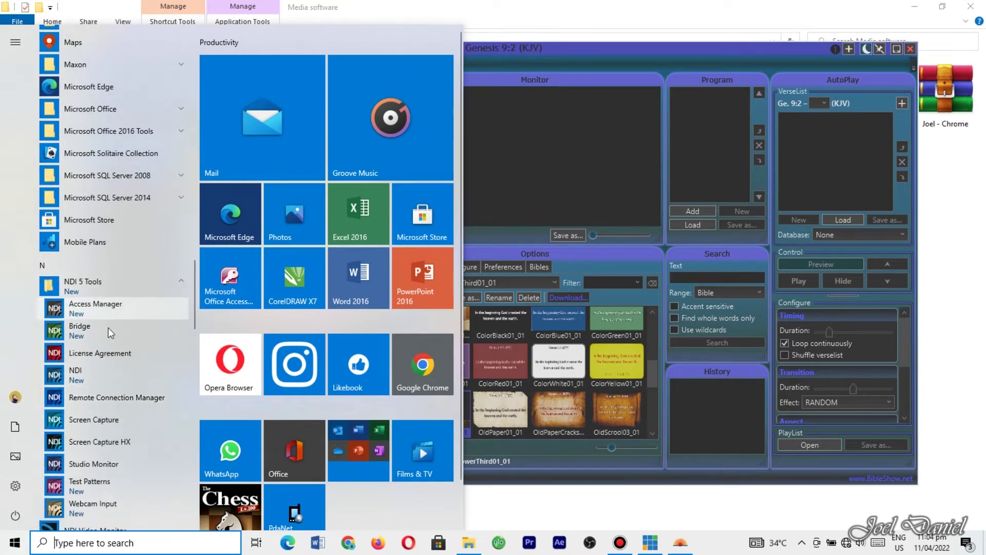
scroll(105, 326, "down", 3)
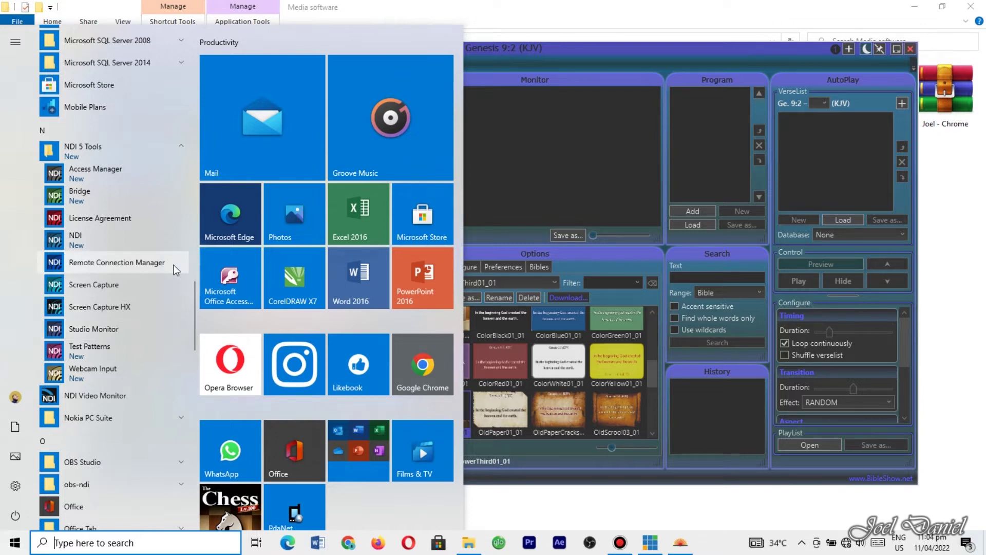
left_click(153, 375)
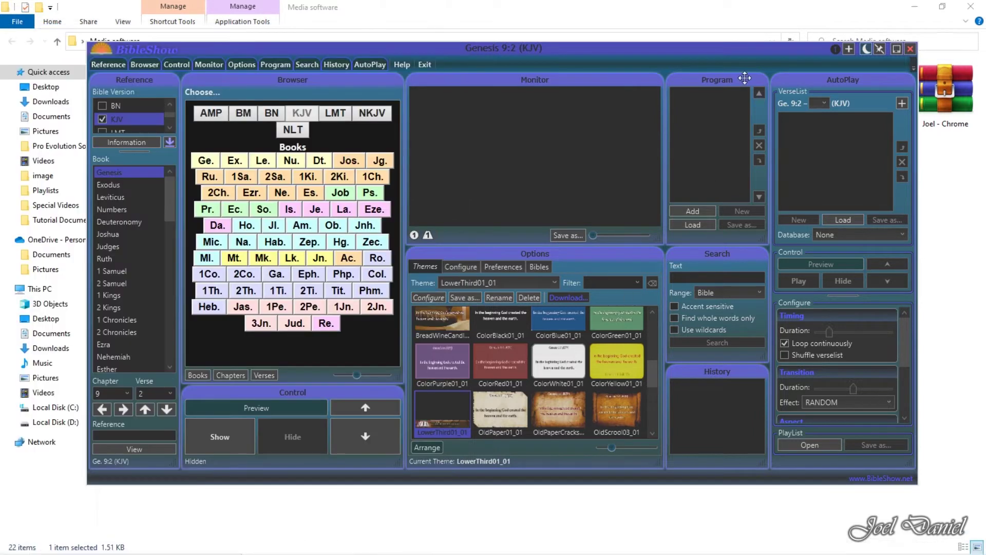
- Dismiss the Webcam Input notification and examine the source options of the running NDI Webcam Input
mouse_move(772, 546)
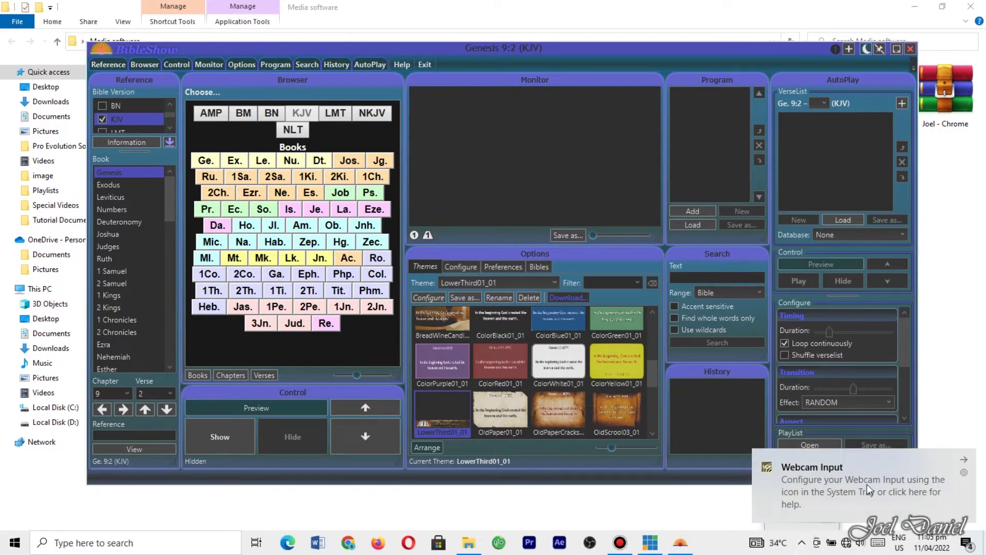
left_click(964, 460)
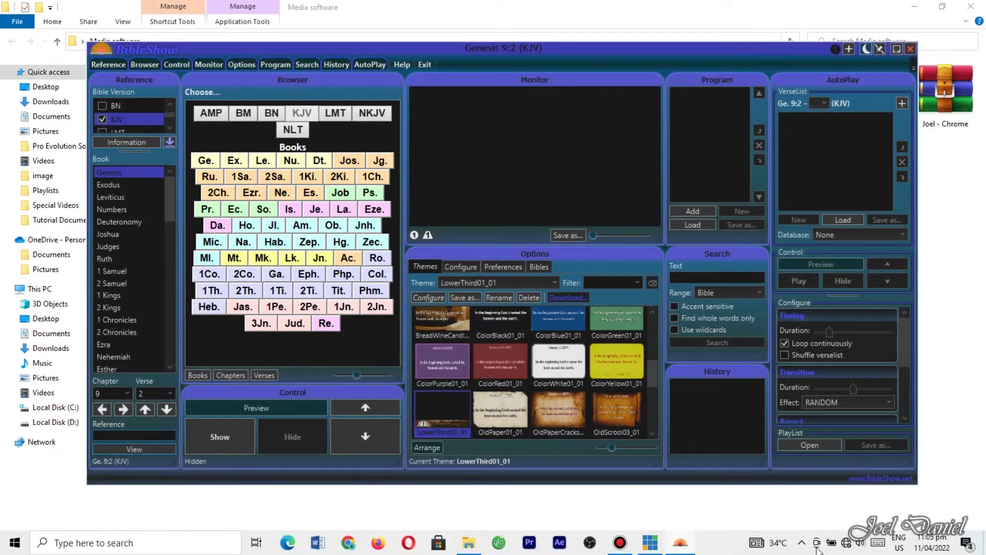
left_click(802, 542)
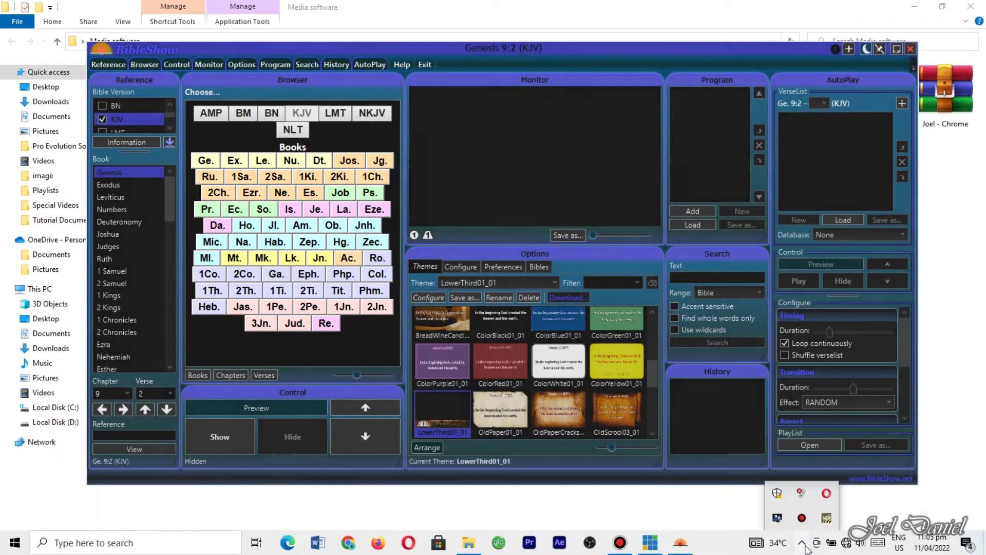
right_click(825, 522)
mouse_move(788, 420)
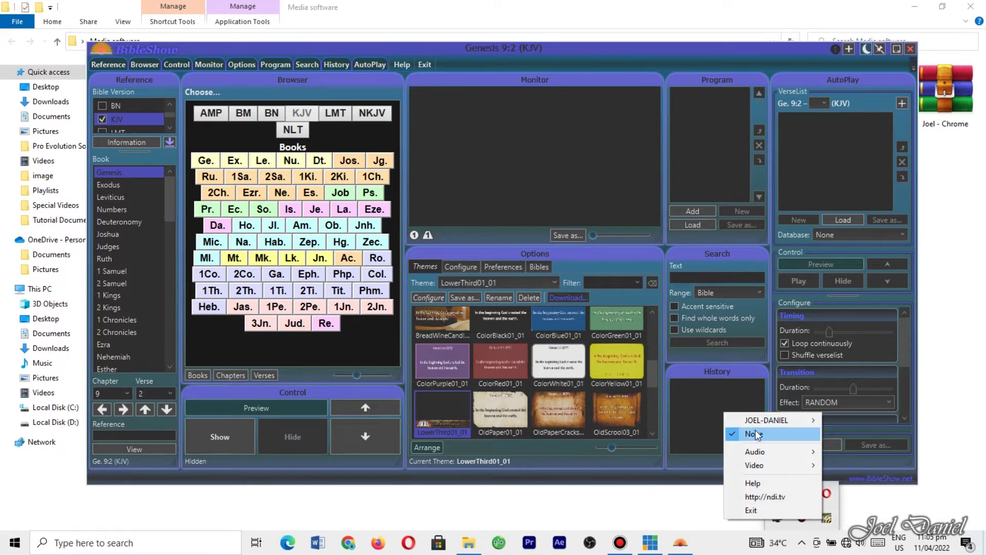
- Check the NDI output destination in BibleShow's Display 1 configuration, and minimize BibleShow
left_click(536, 266)
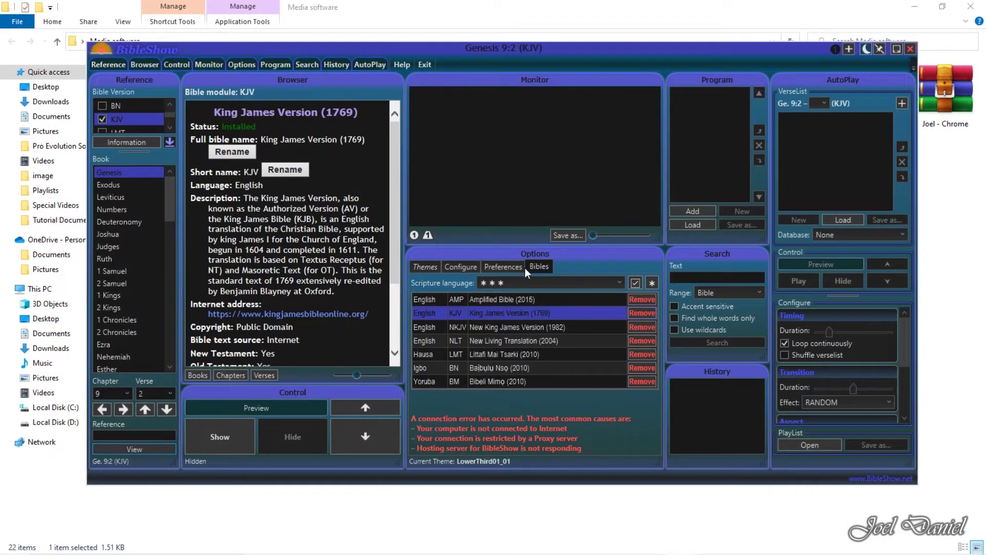
left_click(456, 267)
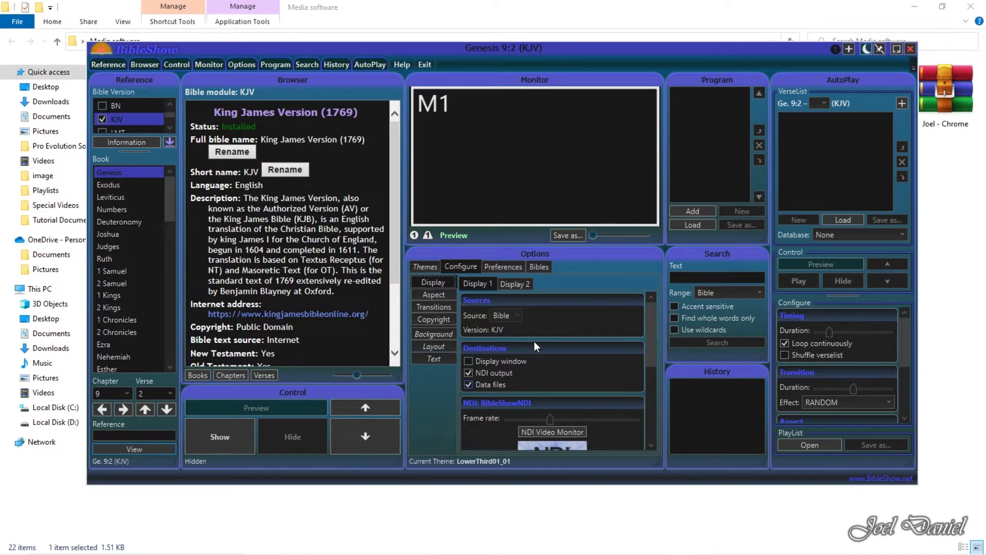
left_click(895, 53)
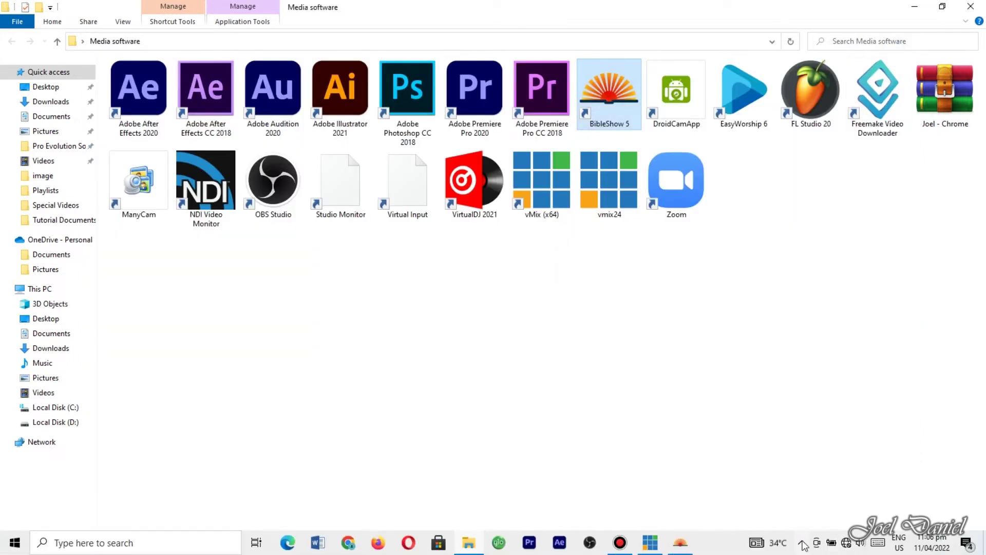
- Examine the NDI sources that Webcam Input offers for this computer, and close the list without choosing one
left_click(802, 542)
right_click(801, 519)
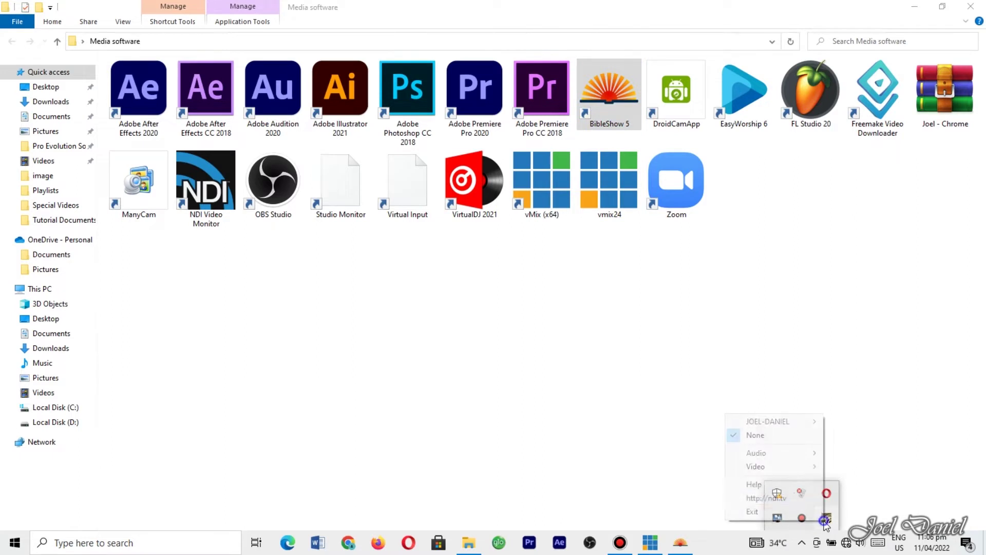
mouse_move(791, 421)
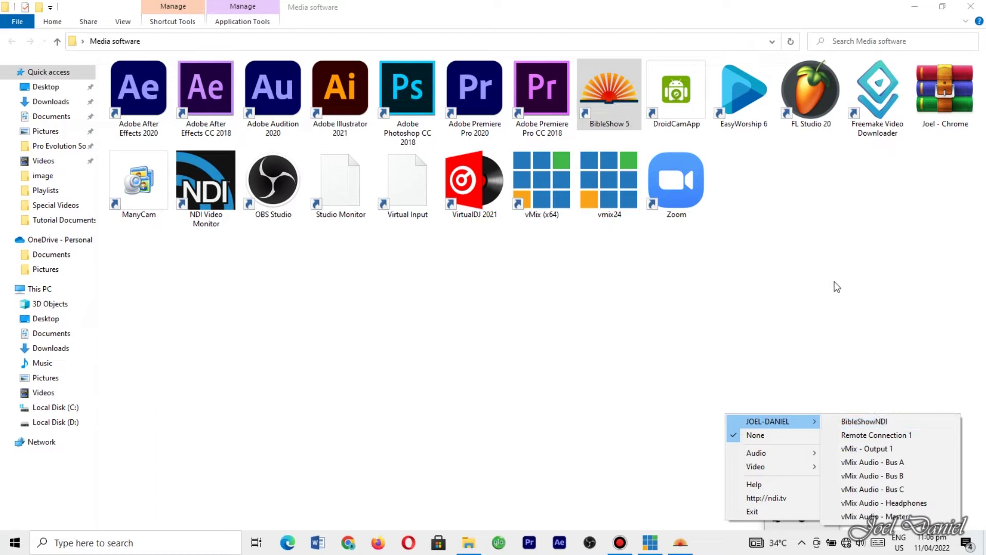
left_click(883, 324)
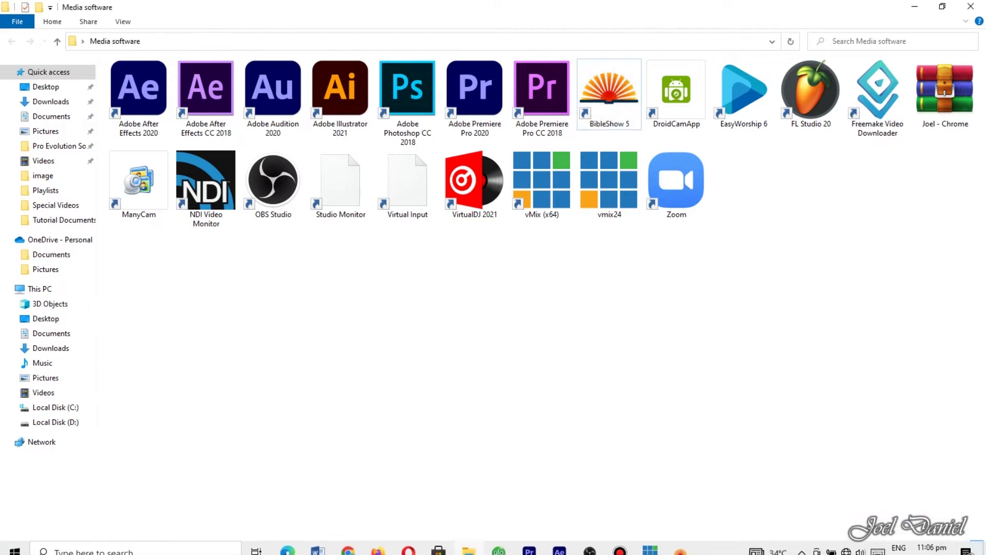
- Switch to vMix and add the BibleShowNDI source as an NDI input
left_click(646, 544)
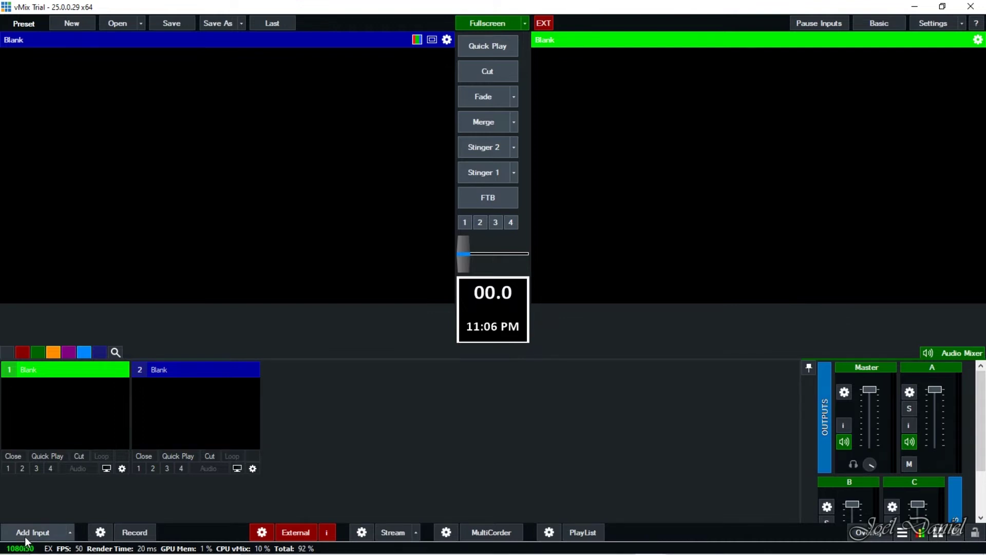
left_click(31, 534)
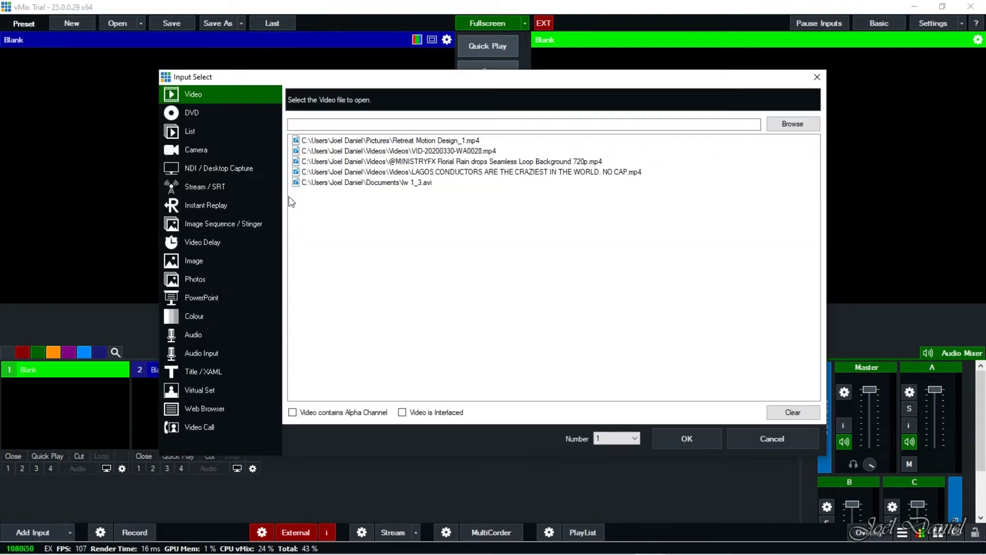
left_click(208, 167)
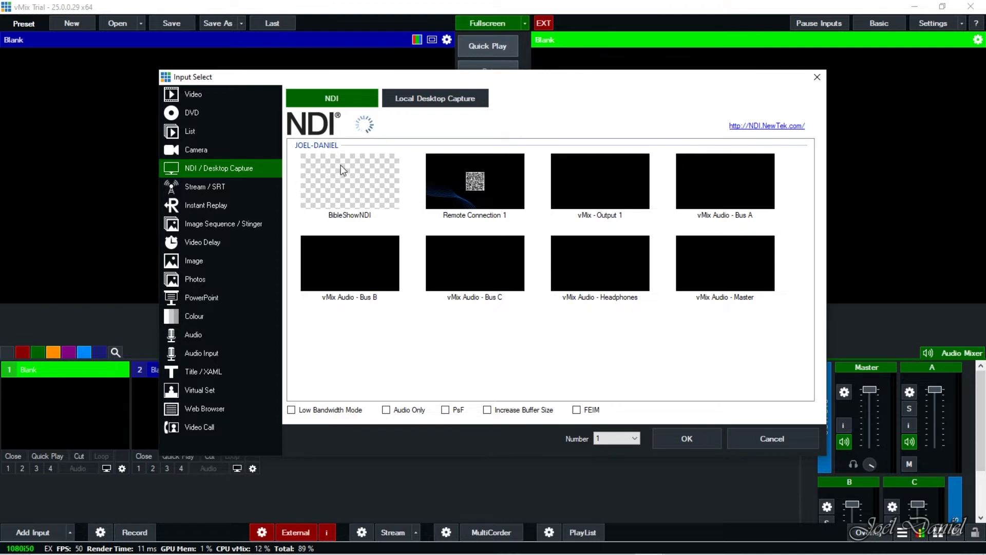
left_click(366, 187)
left_click(666, 445)
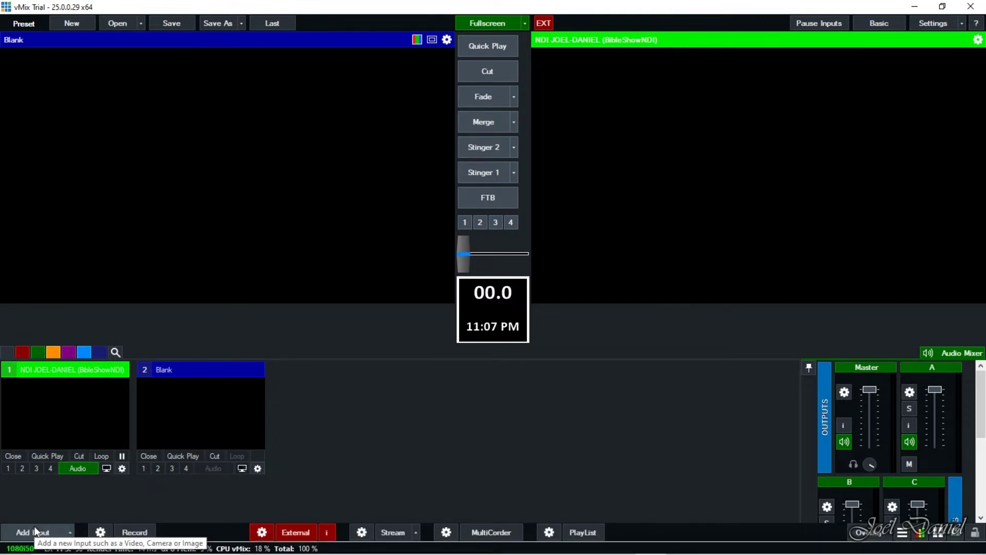
- Add the recent video file Retreat Motion Design_1.mp4 as a second input
left_click(55, 526)
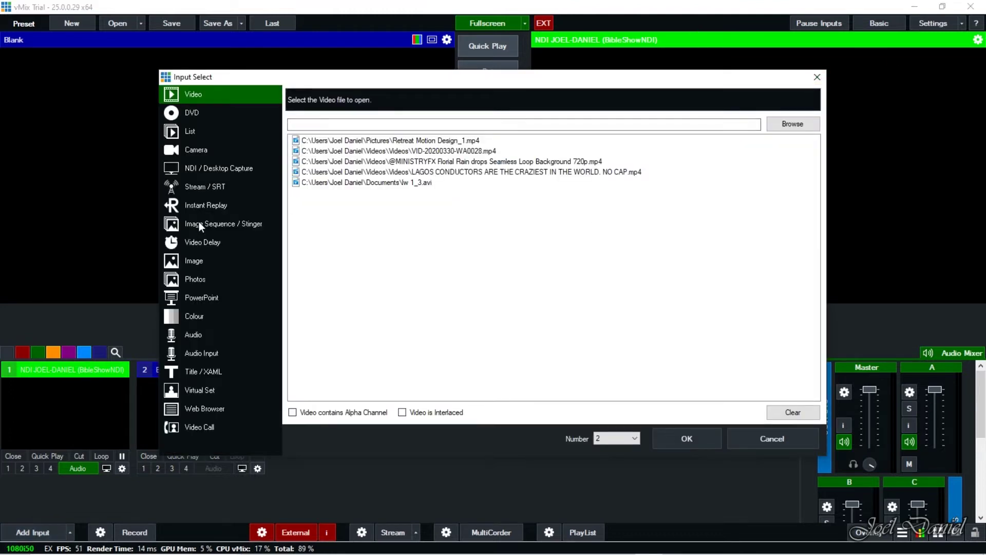
left_click(349, 142)
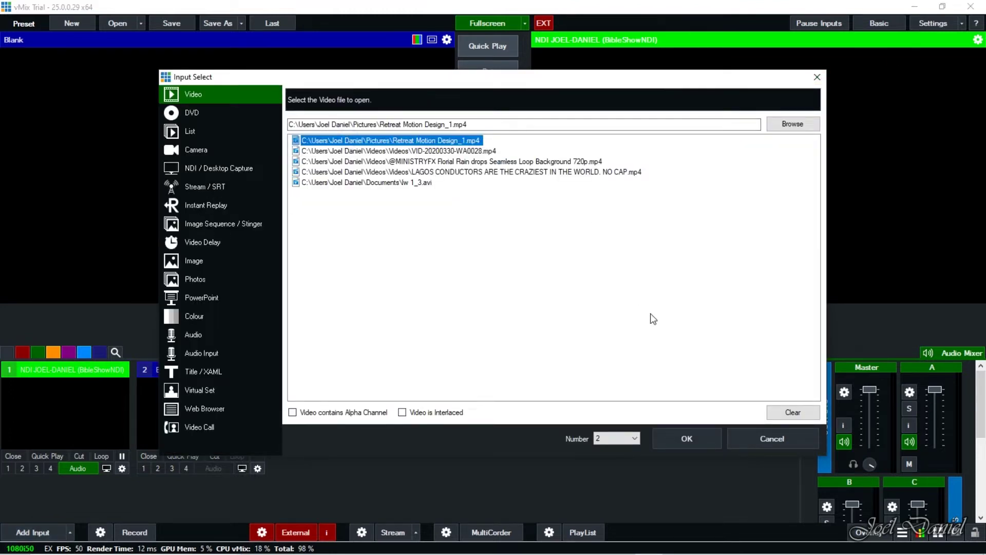
left_click(695, 443)
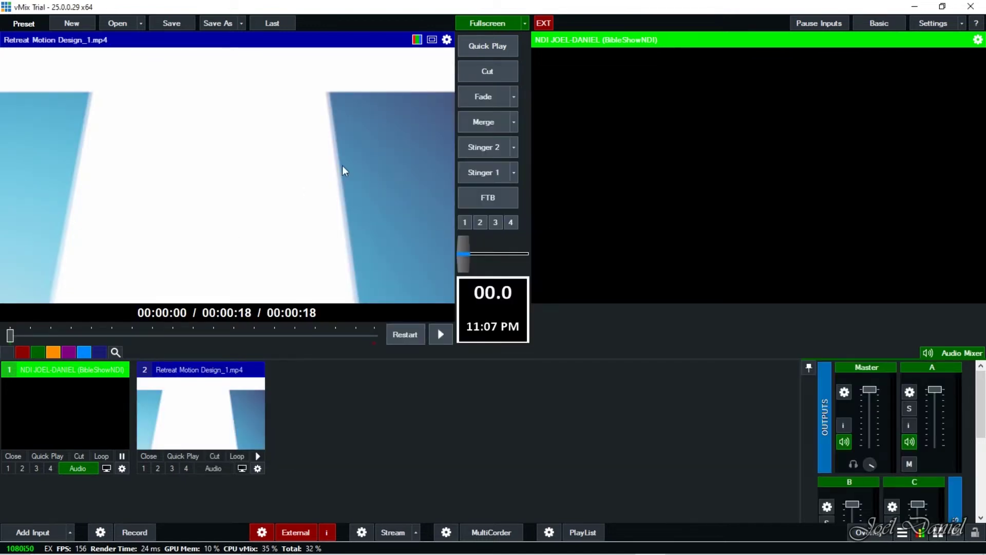
- Turn on the BibleShowNDI input as overlay 1 and Retreat Motion Design_1.mp4 as overlay 2, rewinding the video to its start
left_click(23, 468)
left_click(9, 468)
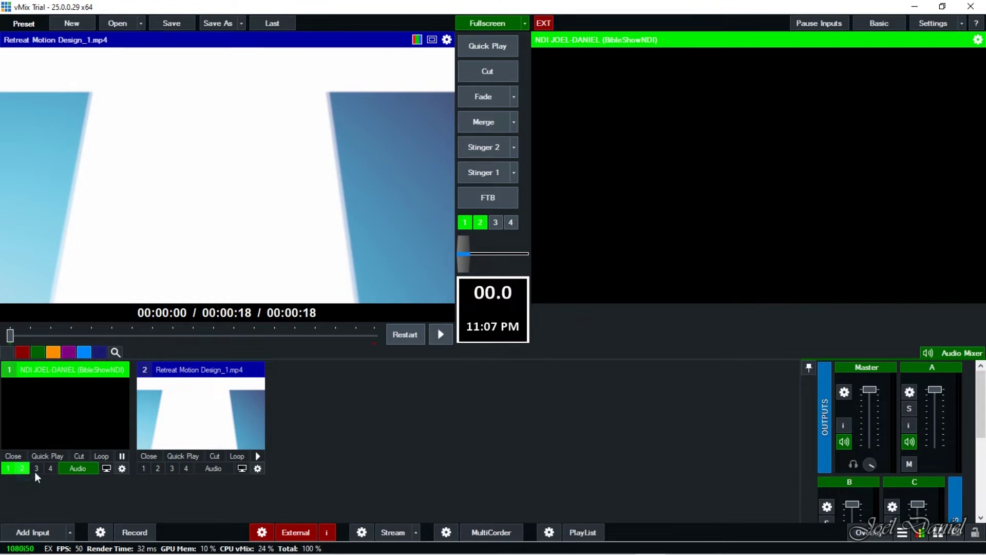
left_click(22, 468)
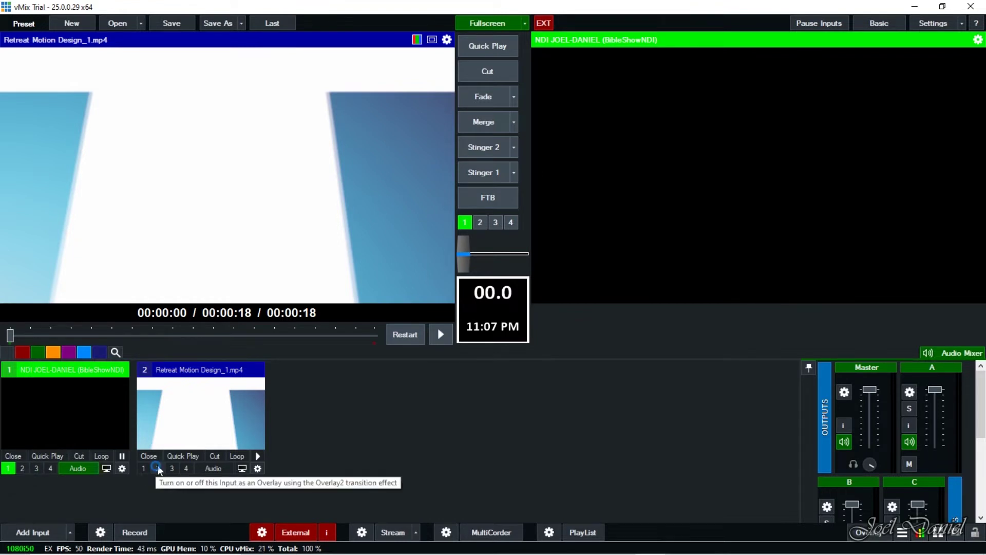
left_click(158, 468)
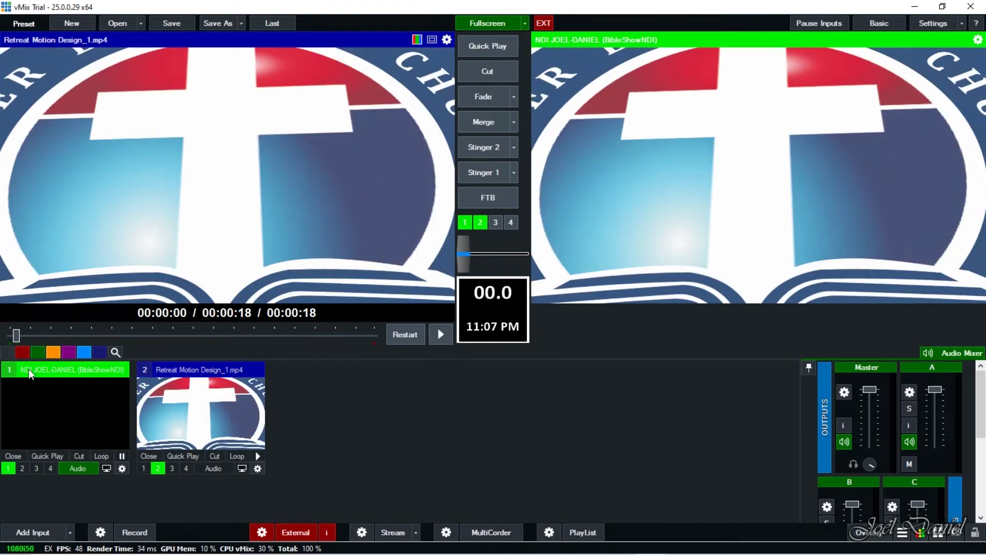
left_click_drag(16, 336, 9, 335)
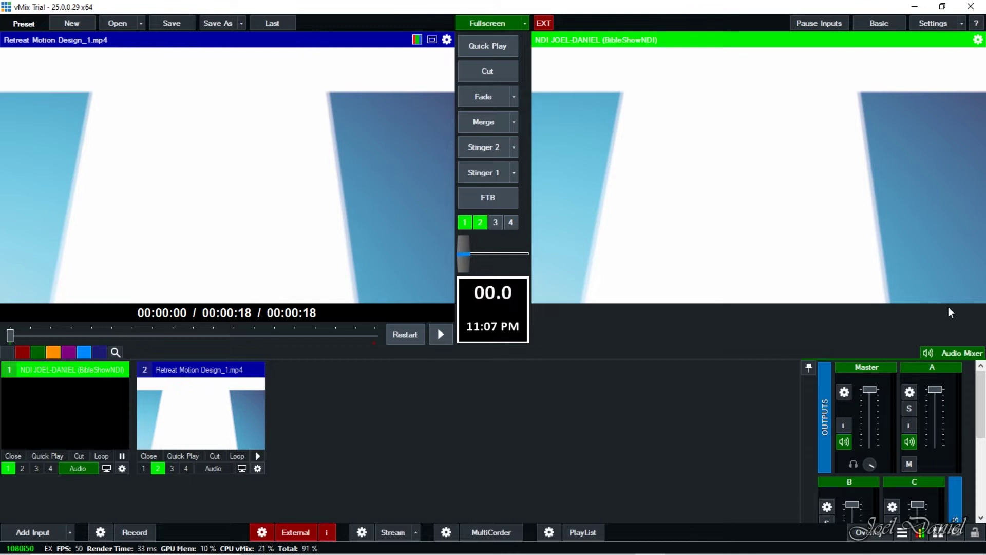
- Switch to BibleShow, apply the ColorWhite01_01 theme and show Judges 1:2 from the KJV
left_click(681, 542)
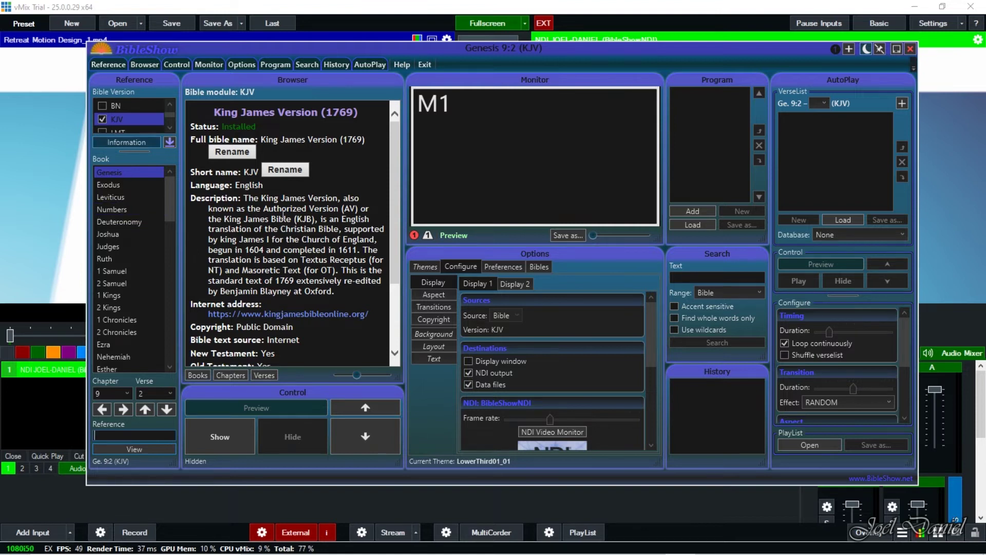
left_click(110, 249)
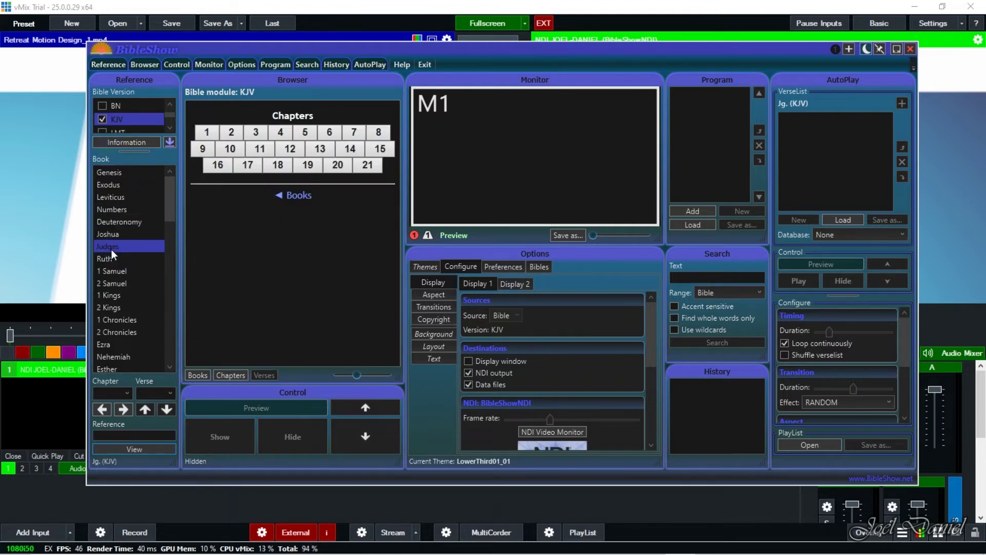
left_click(211, 134)
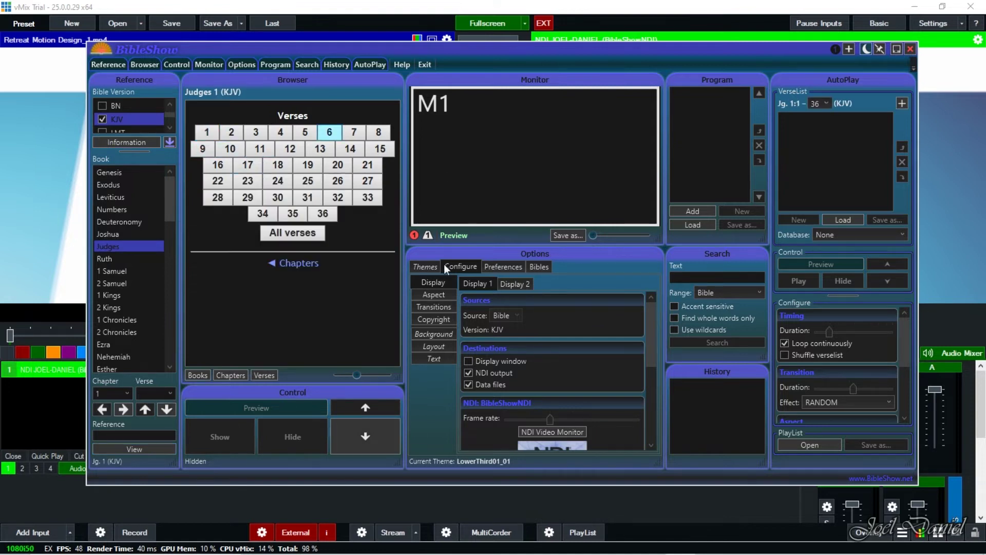
left_click(424, 267)
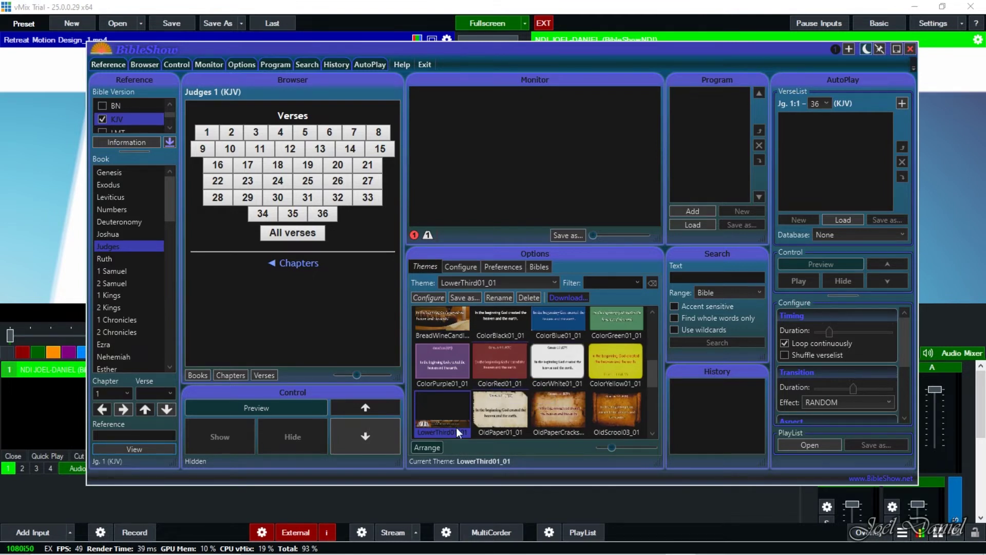
left_click(571, 370)
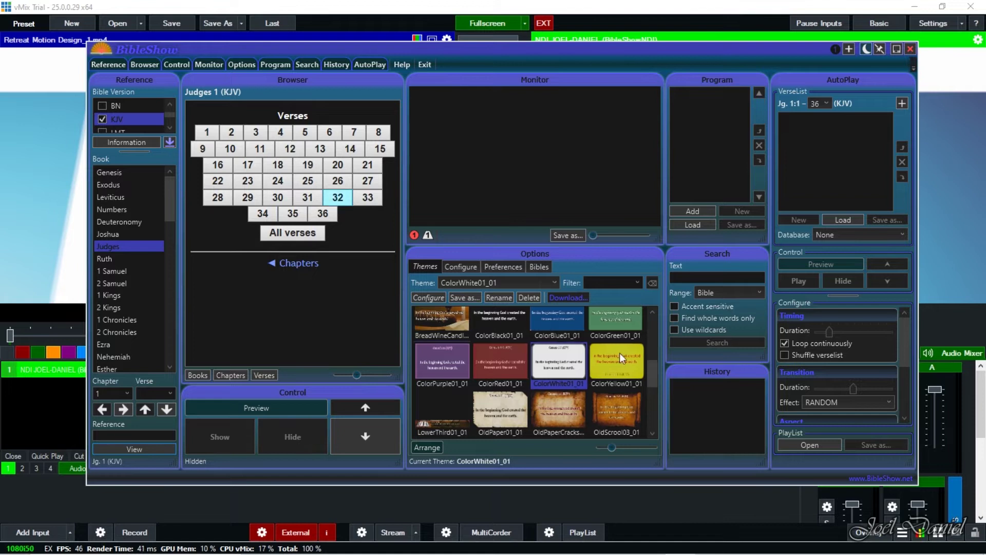
left_click(234, 136)
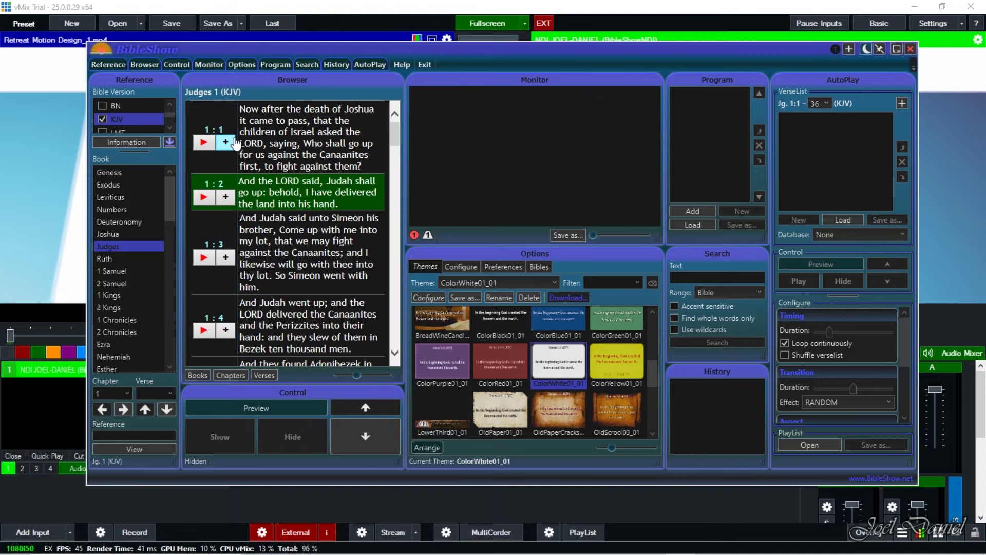
left_click(204, 198)
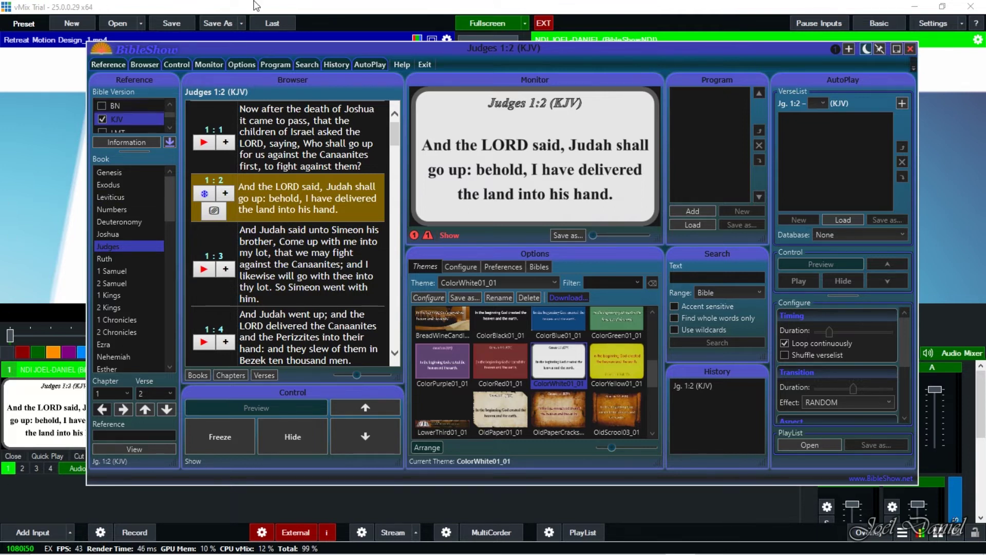
- Return to vMix and move the BibleShowNDI input from overlay 1 to overlay 3
left_click(897, 50)
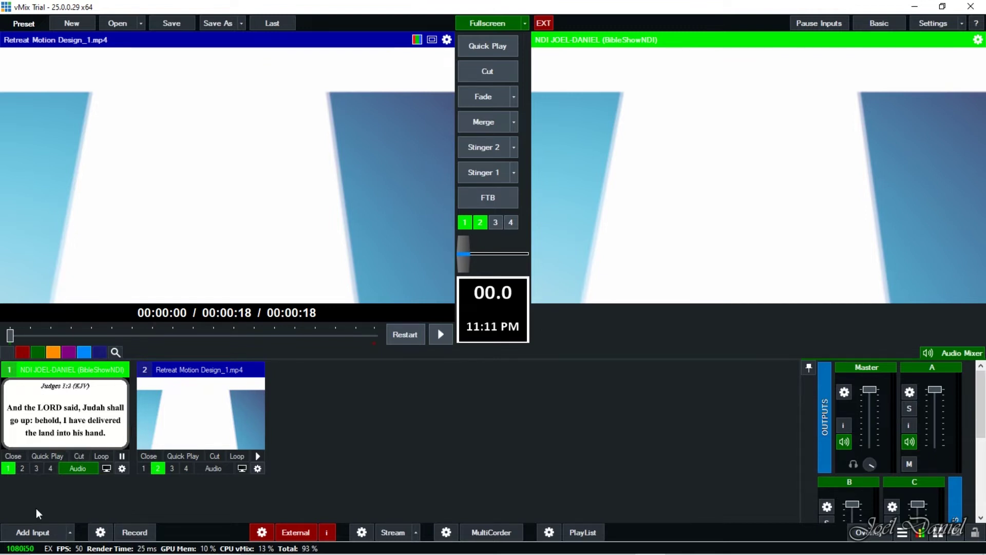
left_click(38, 469)
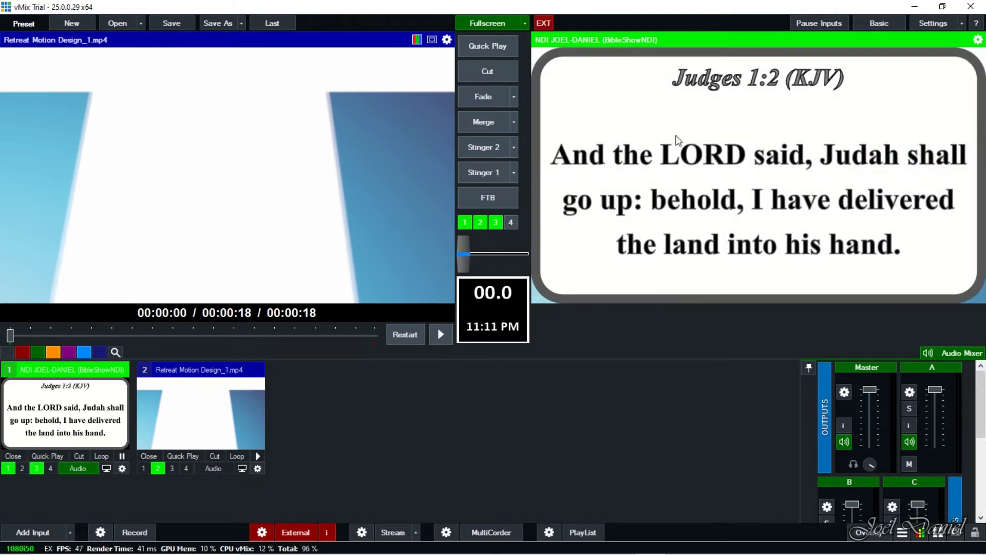
left_click(7, 469)
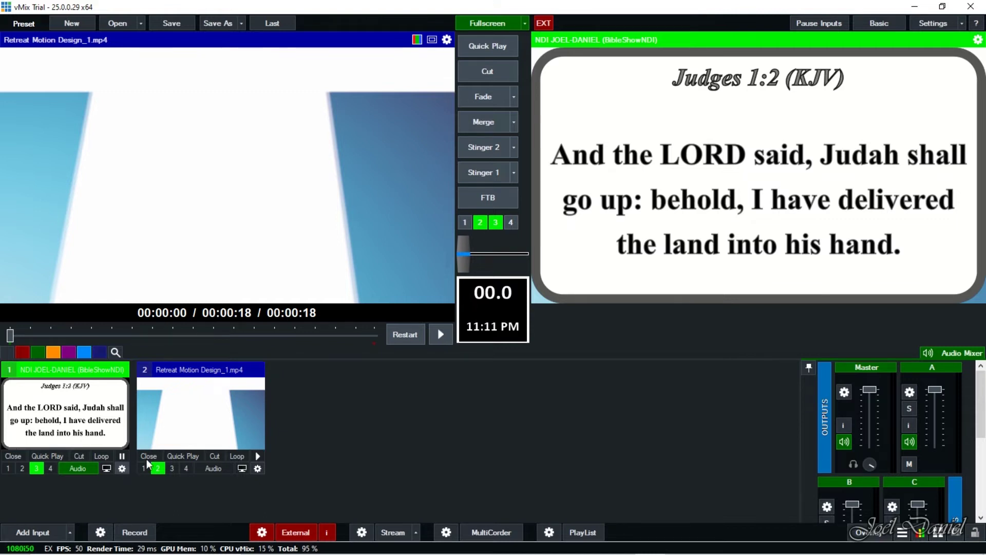
- In the BibleShowNDI input's position settings, reduce Zoom to about 0.65 and lower Pan Y to about -0.40
left_click(122, 468)
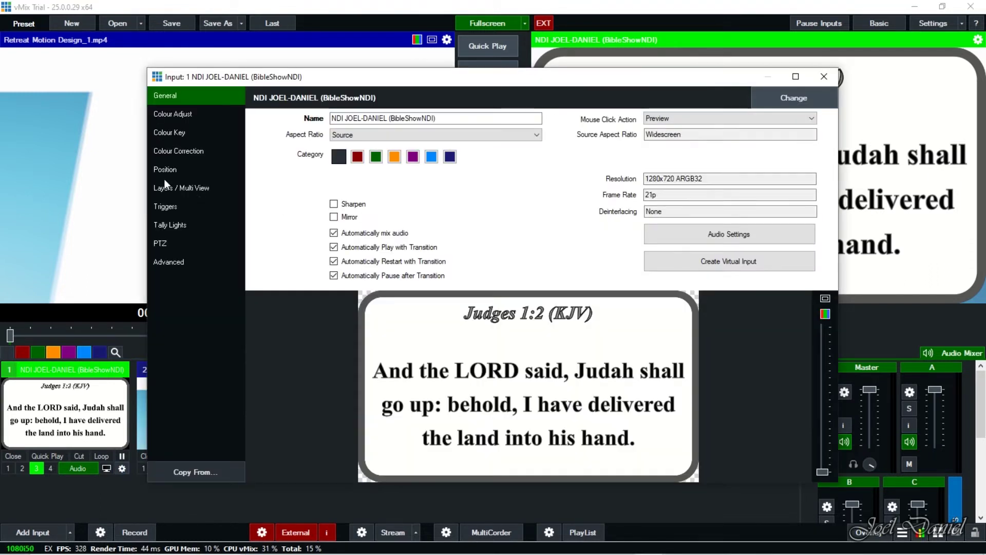
left_click(180, 164)
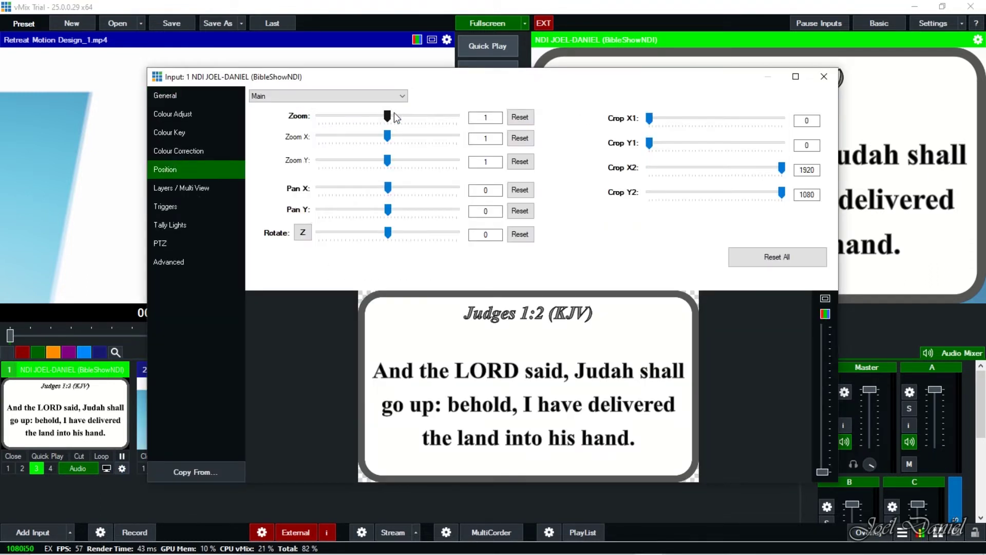
left_click_drag(388, 116, 363, 116)
left_click(388, 209)
left_click_drag(388, 210, 375, 208)
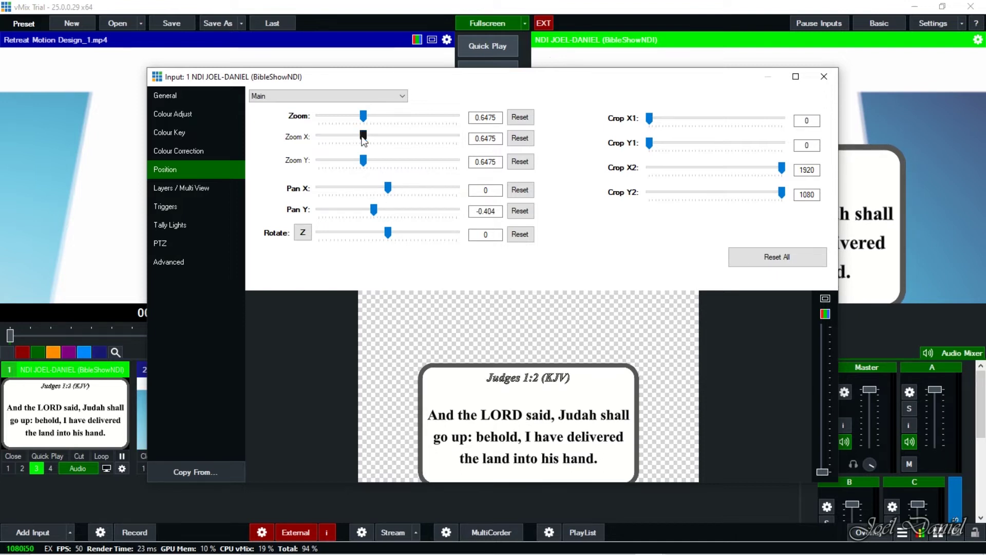
- Shape the scripture as a lower third with Zoom X about 0.80, Zoom Y about 0.35, Pan X about -0.03 and Pan Y about -0.62
left_click_drag(365, 141, 347, 153)
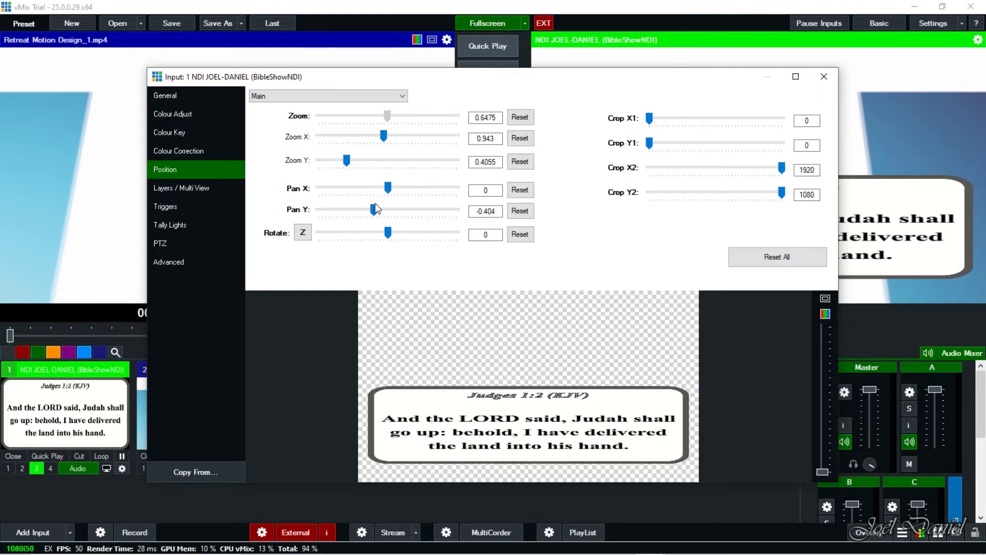
left_click_drag(374, 210, 369, 210)
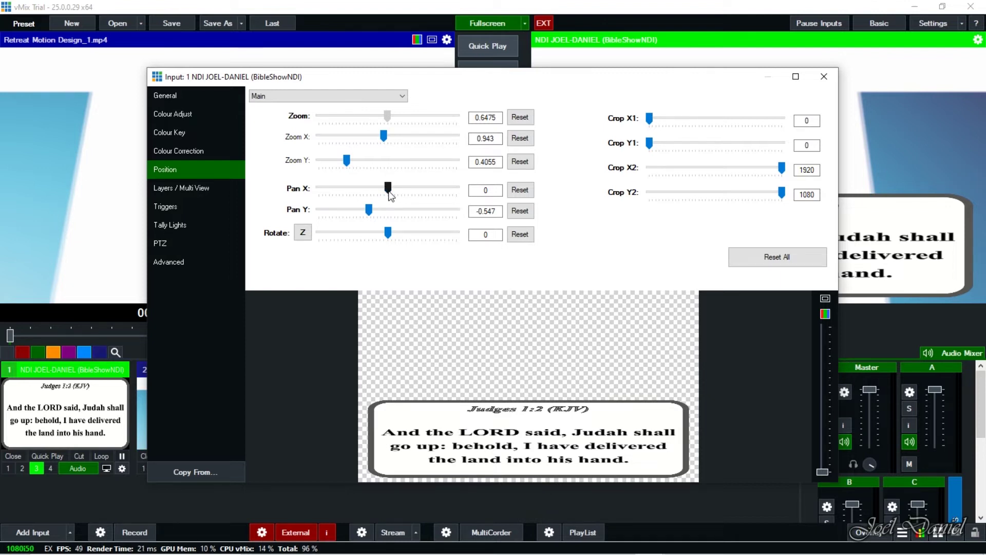
left_click_drag(384, 136, 371, 139)
left_click_drag(376, 136, 374, 136)
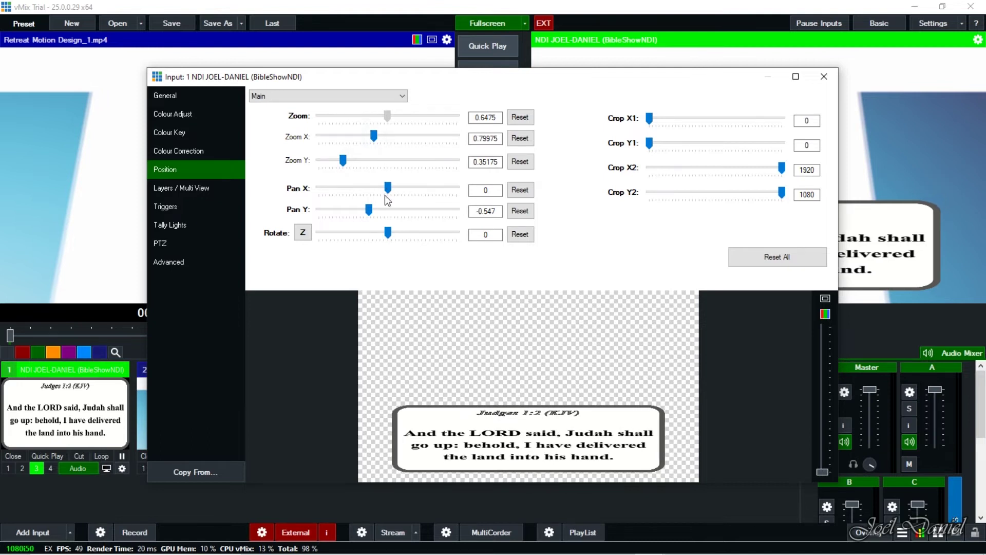
left_click_drag(388, 188, 364, 210)
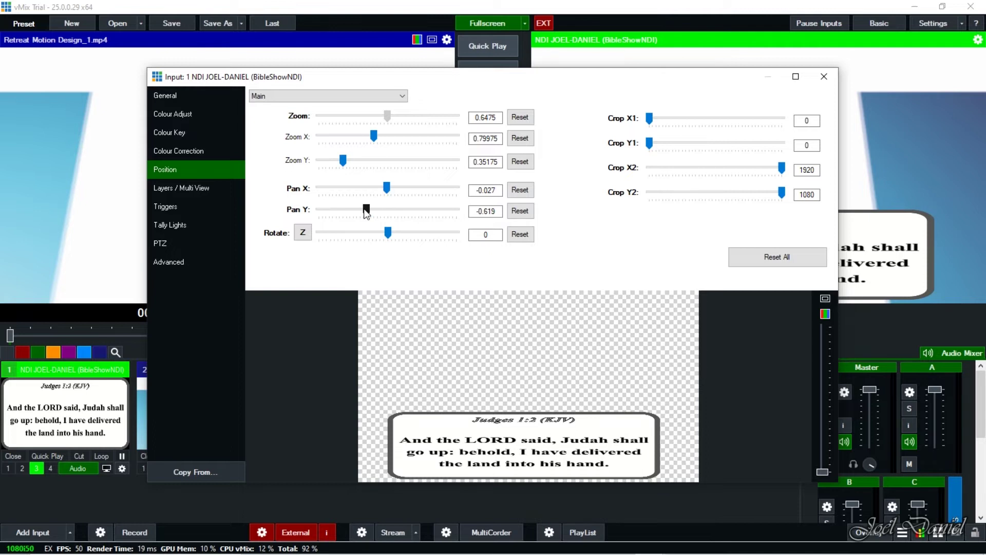
left_click(823, 77)
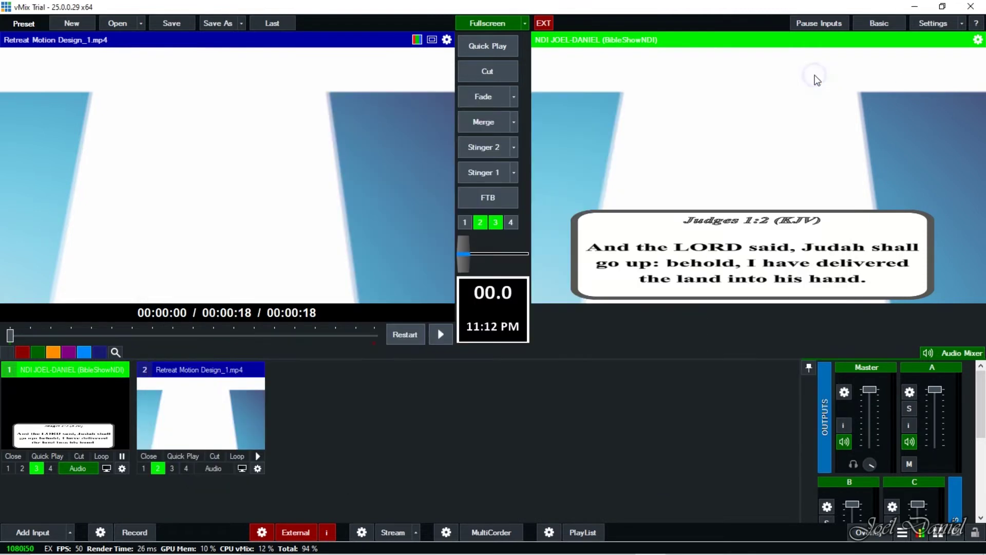
- Switch to BibleShow, change the theme to ColorRed01_01 and return to vMix
left_click(681, 543)
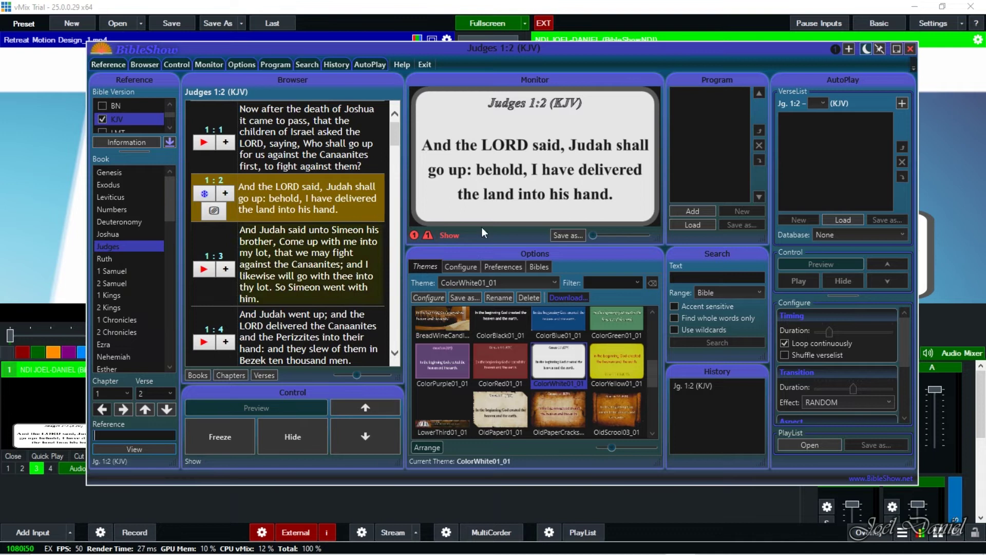
left_click(504, 368)
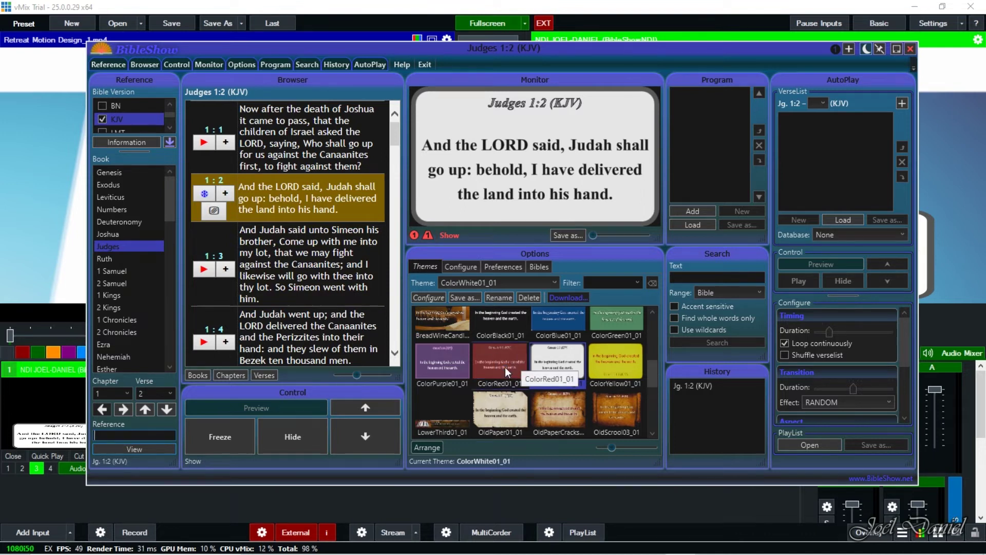
left_click(896, 49)
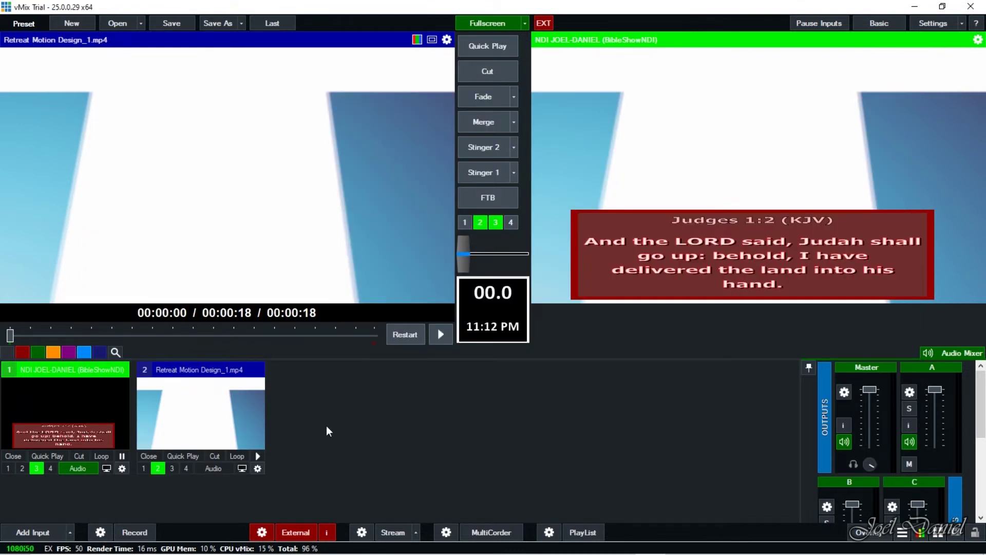
- Show Judges 1:3 in BibleShow and view its list of installed Bibles before returning to vMix
mouse_move(667, 545)
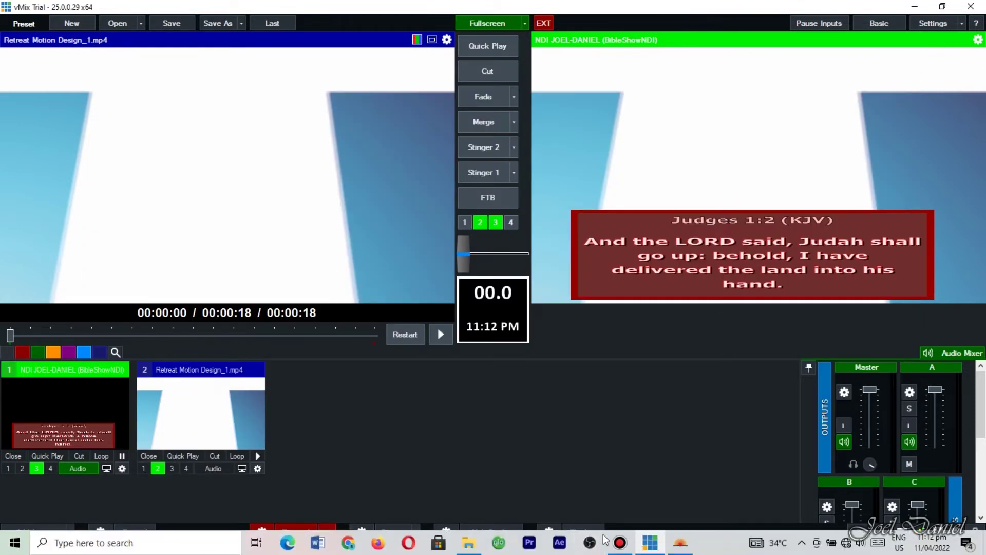
left_click(679, 543)
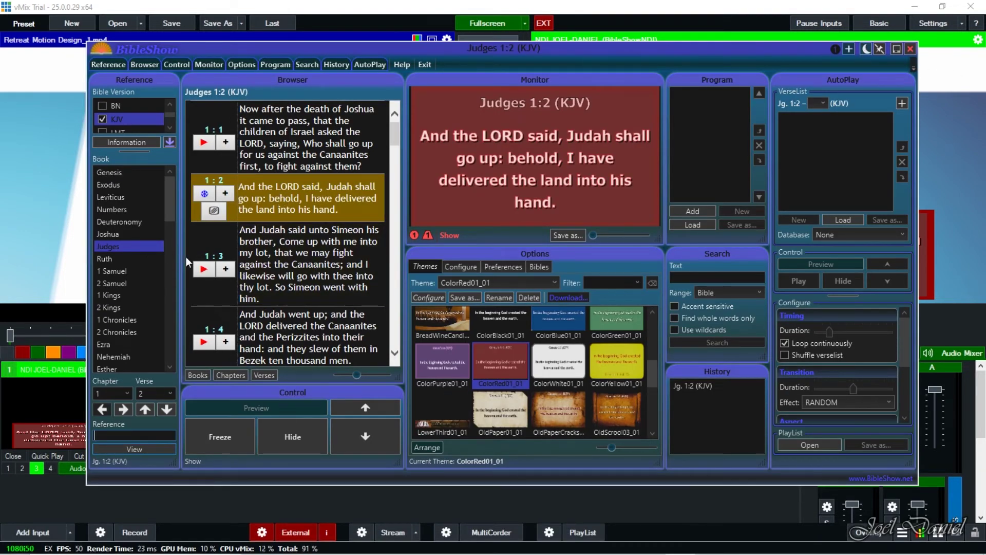
left_click(253, 243)
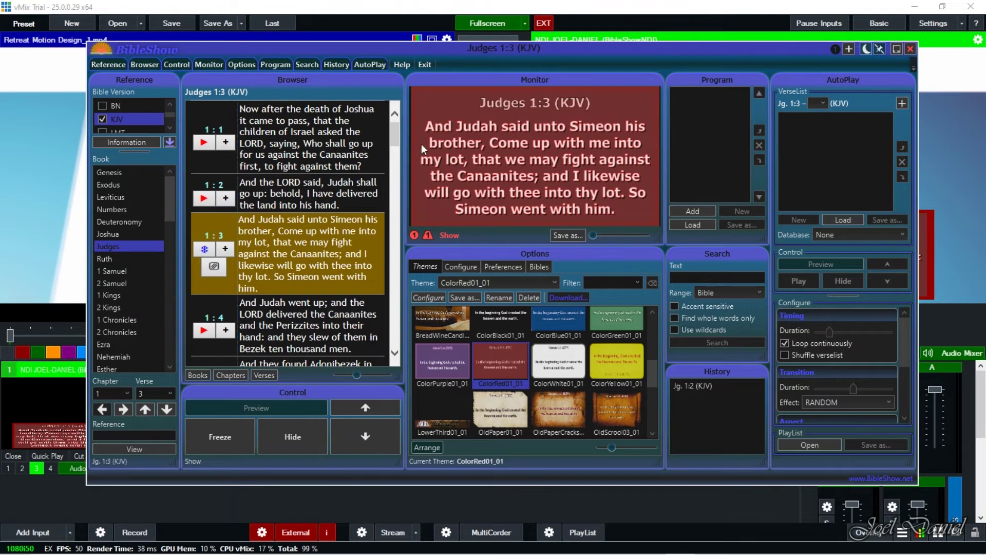
left_click(544, 267)
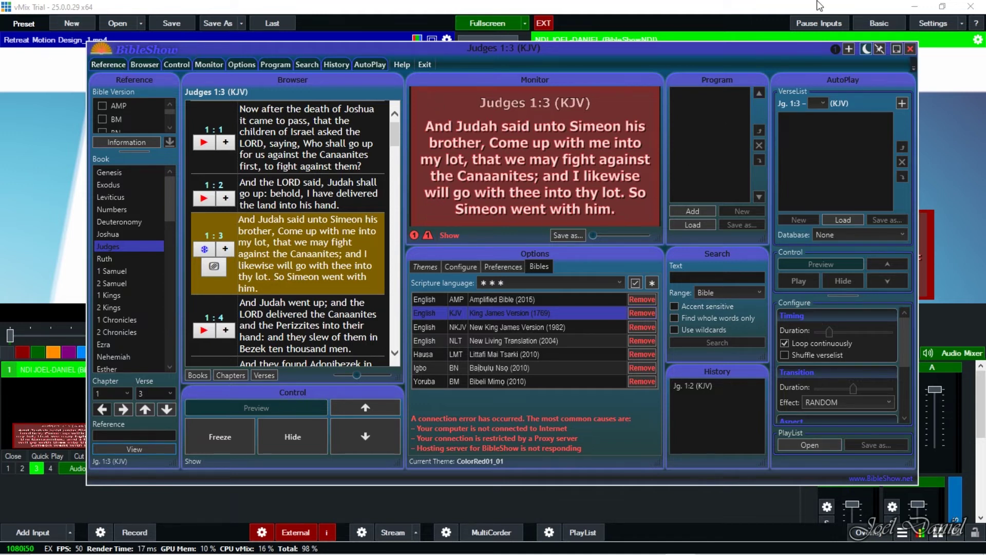
left_click(897, 48)
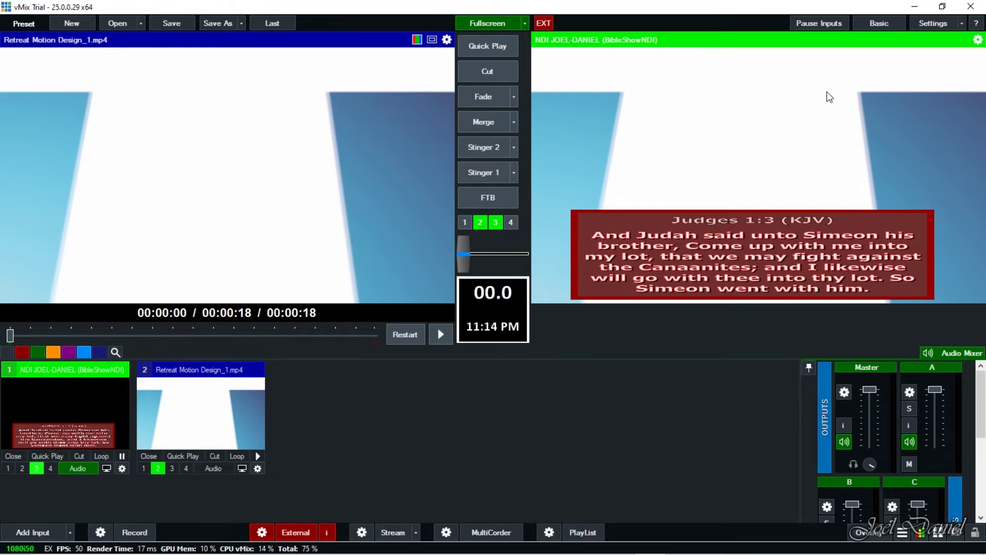
- Minimise vMix and the Media software folder, and review the BibleShow window before hiding it again
left_click(915, 7)
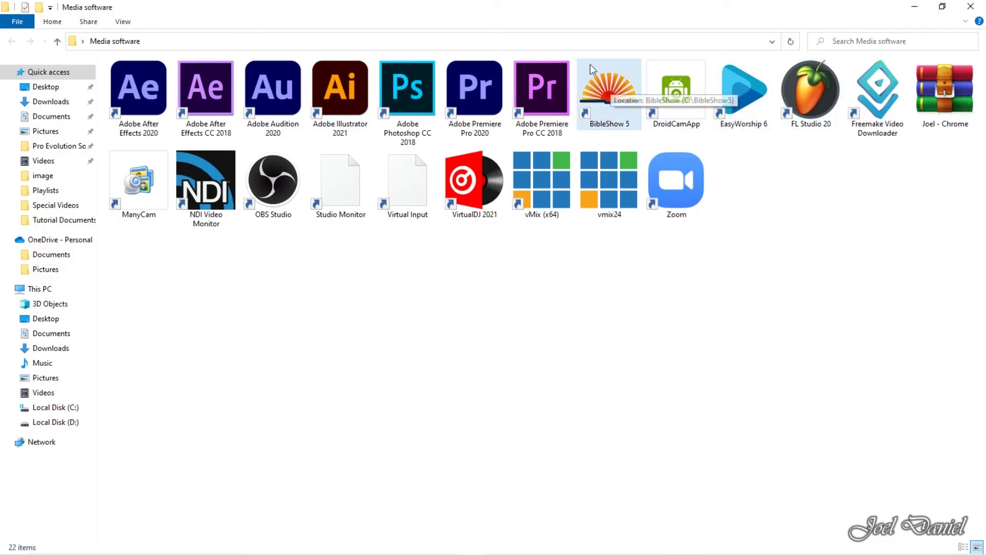
left_click(917, 6)
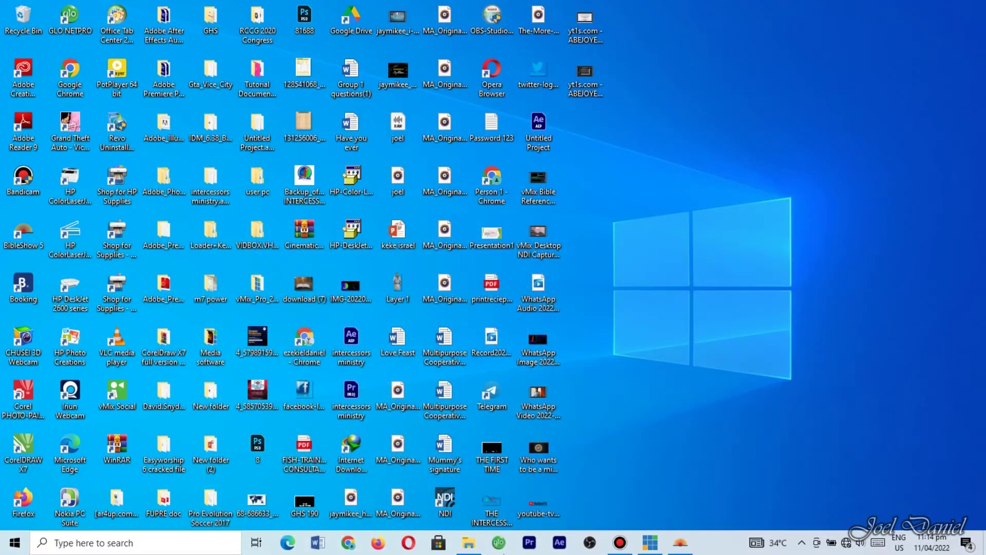
mouse_move(676, 549)
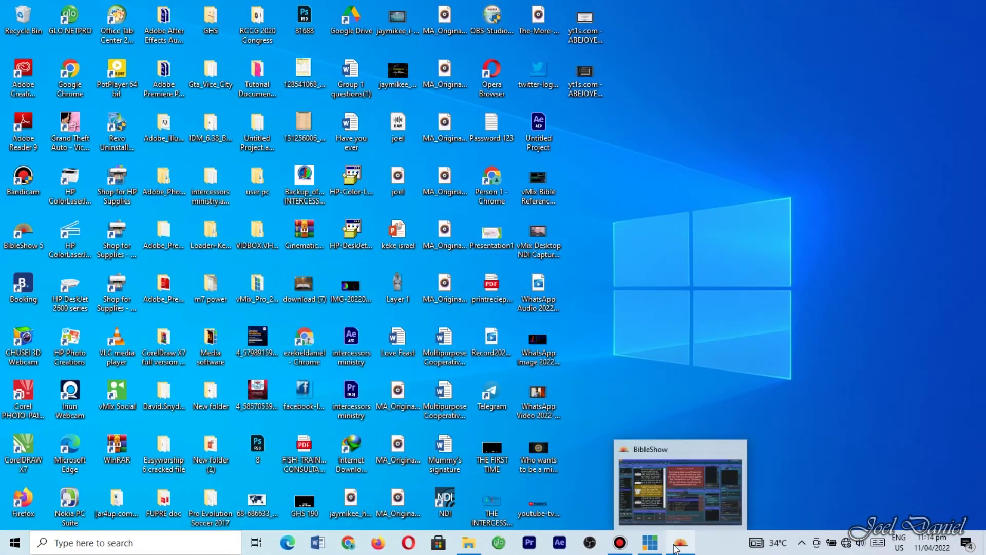
left_click(675, 549)
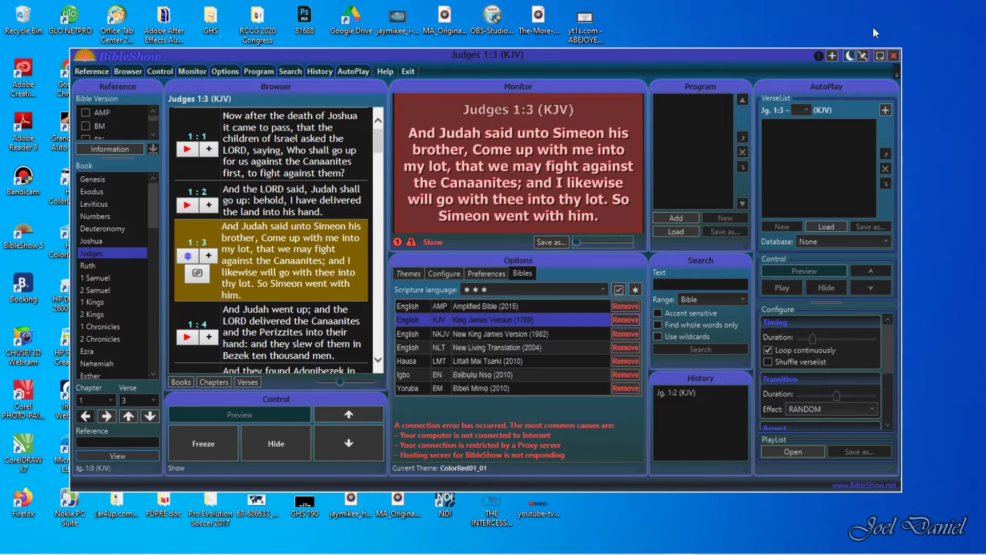
left_click(880, 55)
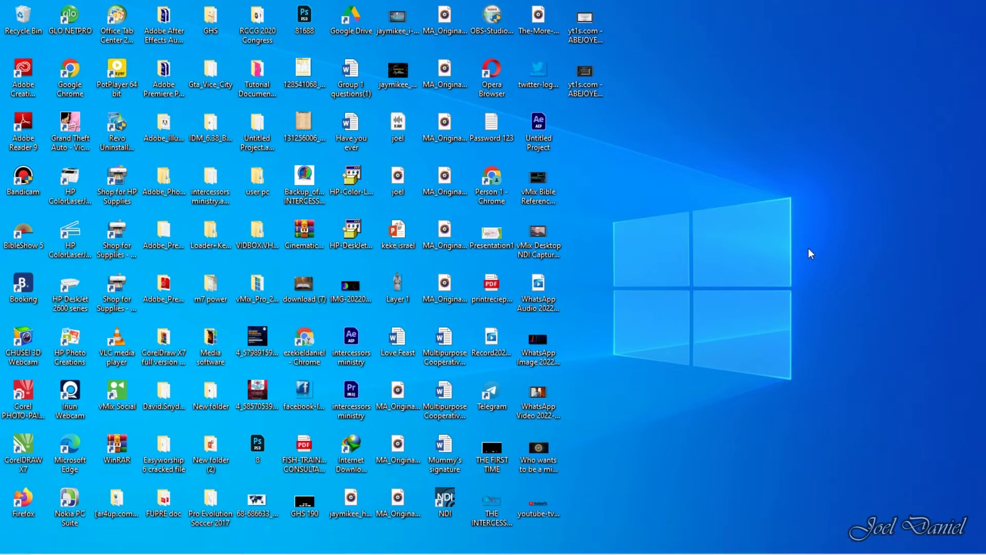
- Bring back the Media software folder and launch EasyWorship 6 from it
mouse_move(482, 553)
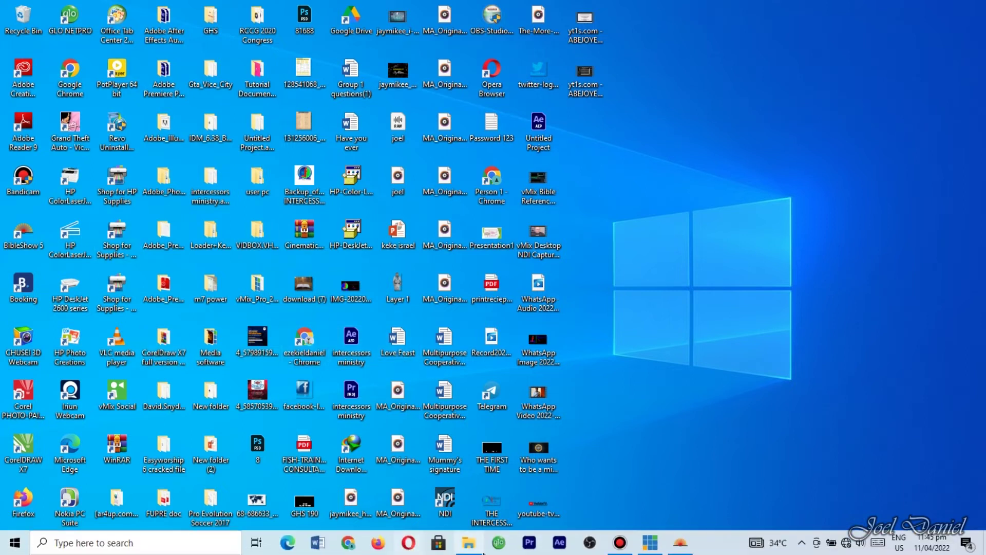
left_click(476, 488)
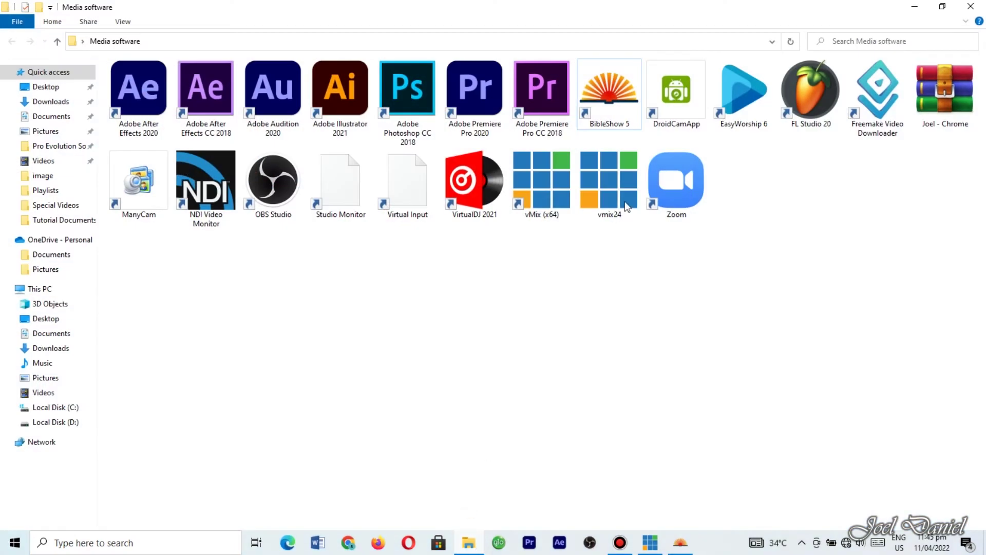
left_click(735, 103)
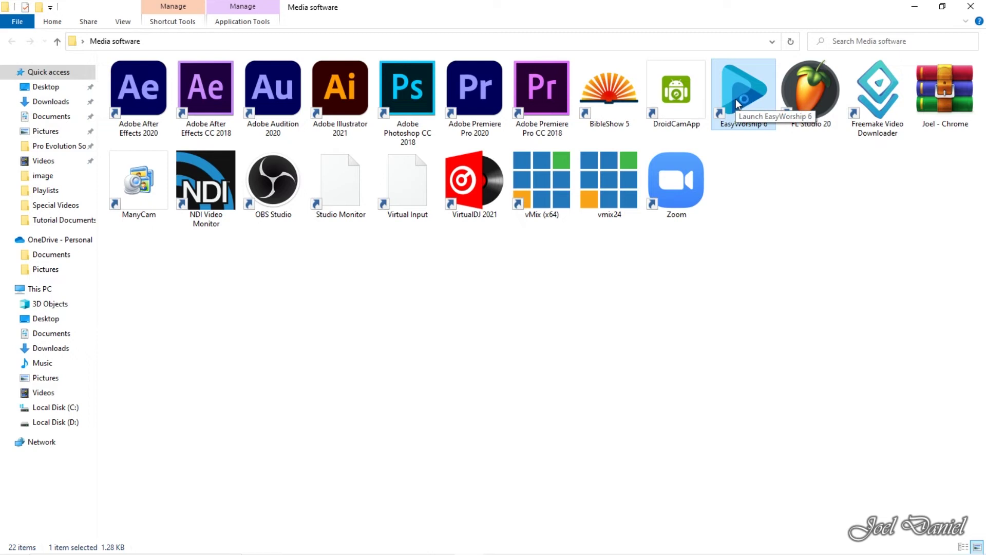
double_click(735, 99)
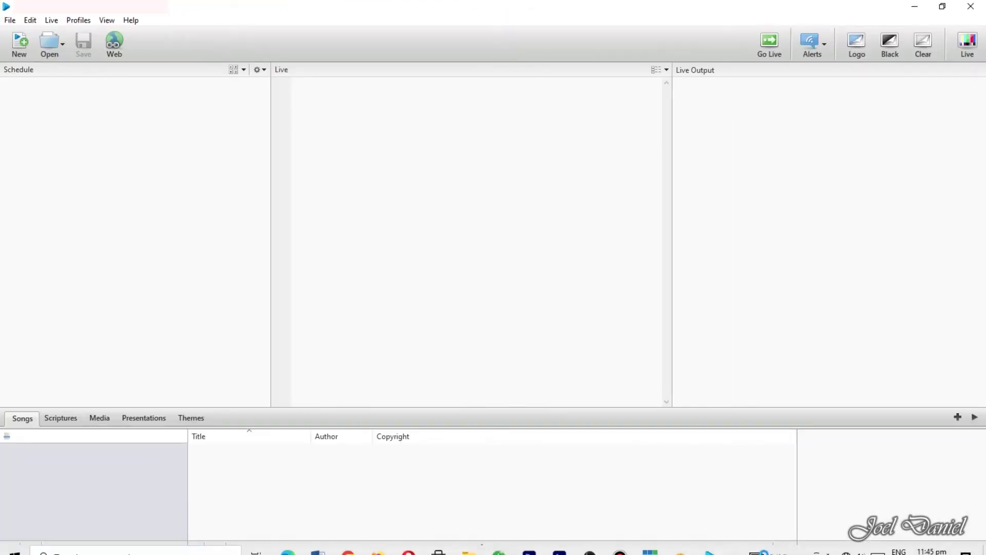
- Switch to vMix and close it, discarding the changes to the current preset
mouse_move(646, 550)
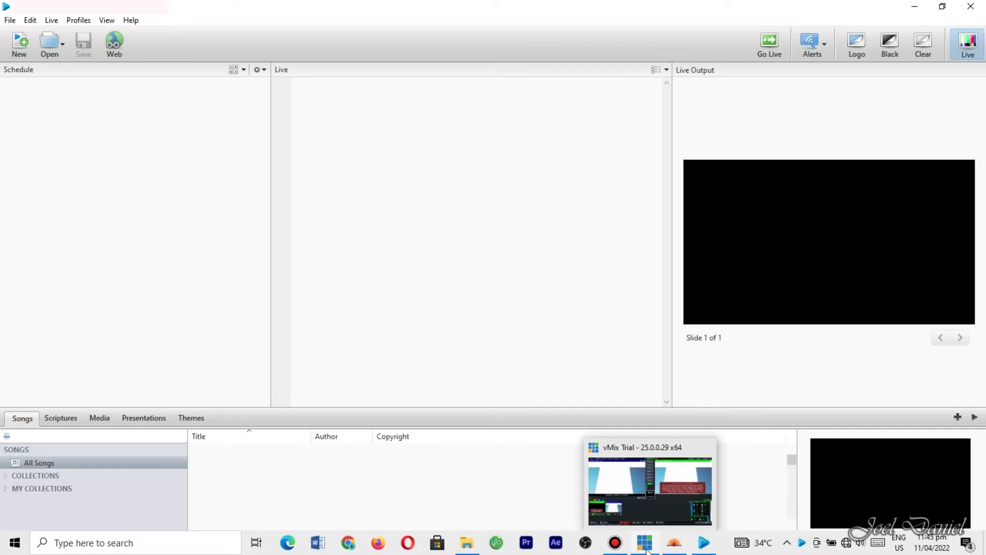
left_click(684, 500)
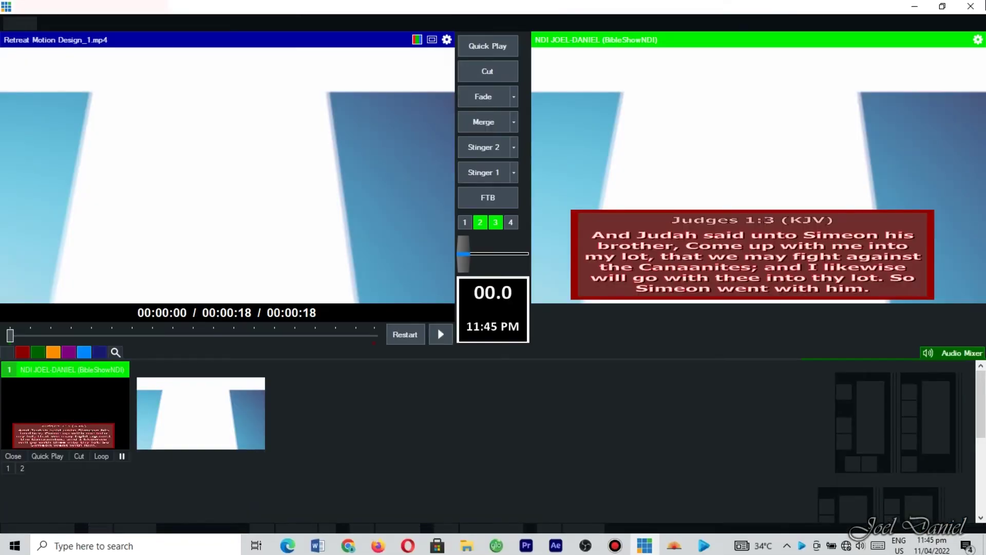
left_click(970, 6)
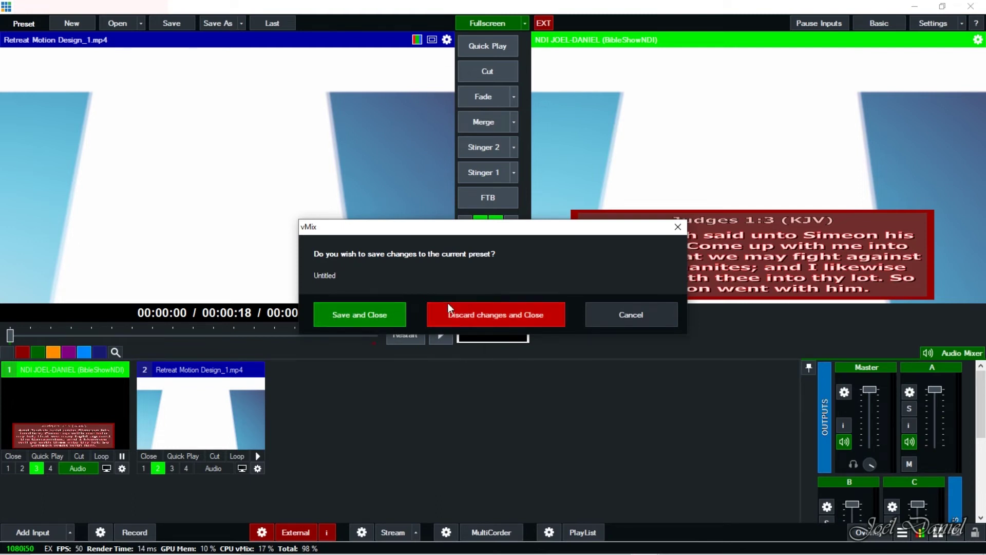
left_click(479, 317)
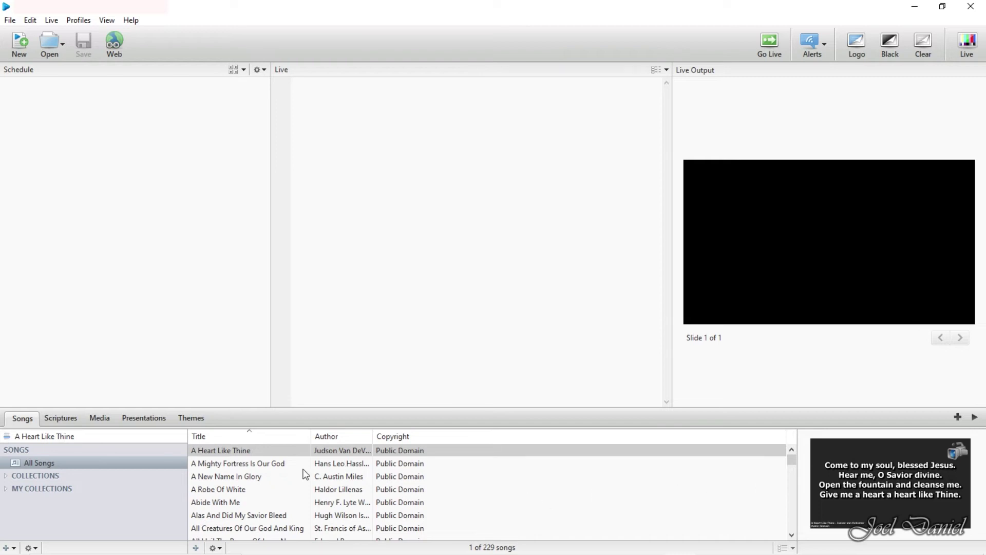
- Look through the song library in EasyWorship and preview the song A New Name In Glory
scroll(792, 462, "down", 10)
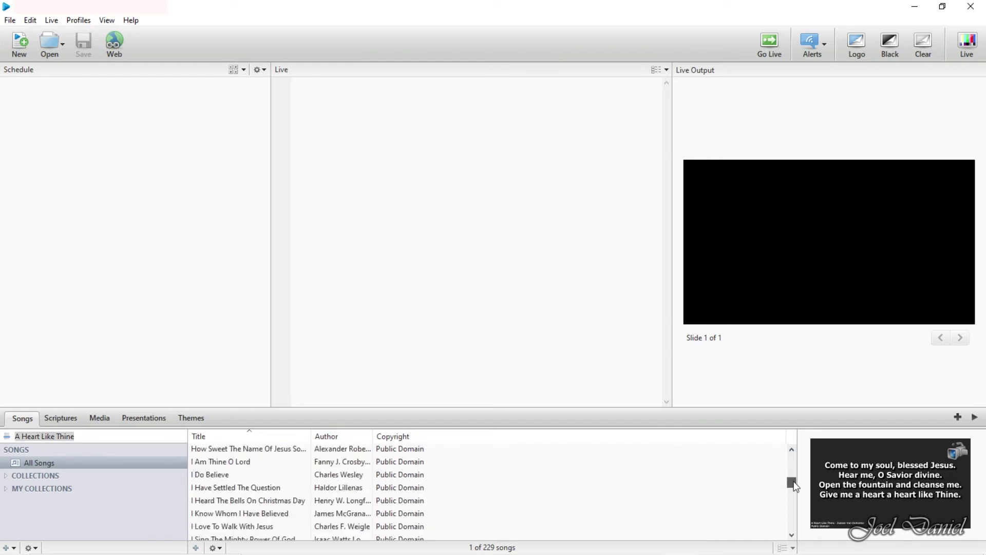
scroll(791, 461, "up", 12)
left_click(770, 453)
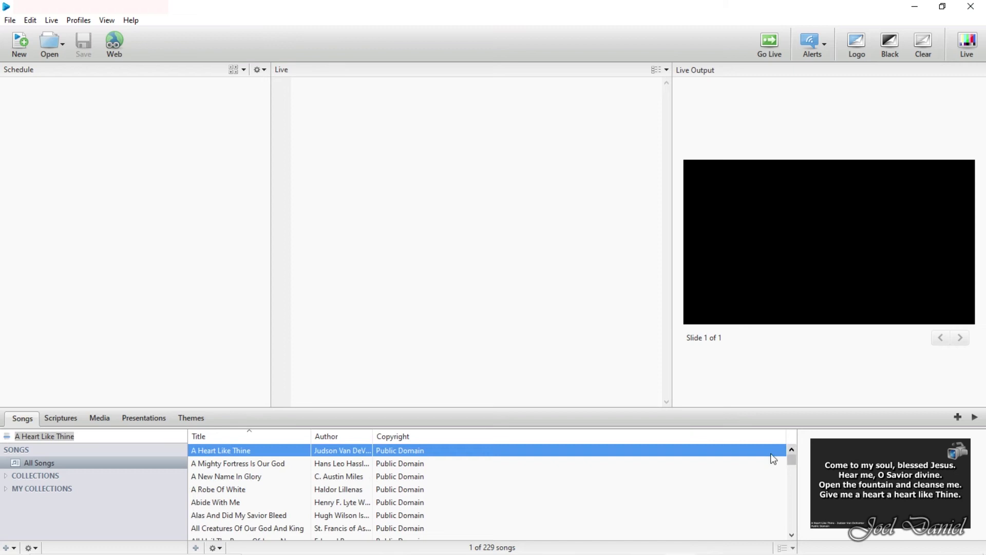
left_click(234, 480)
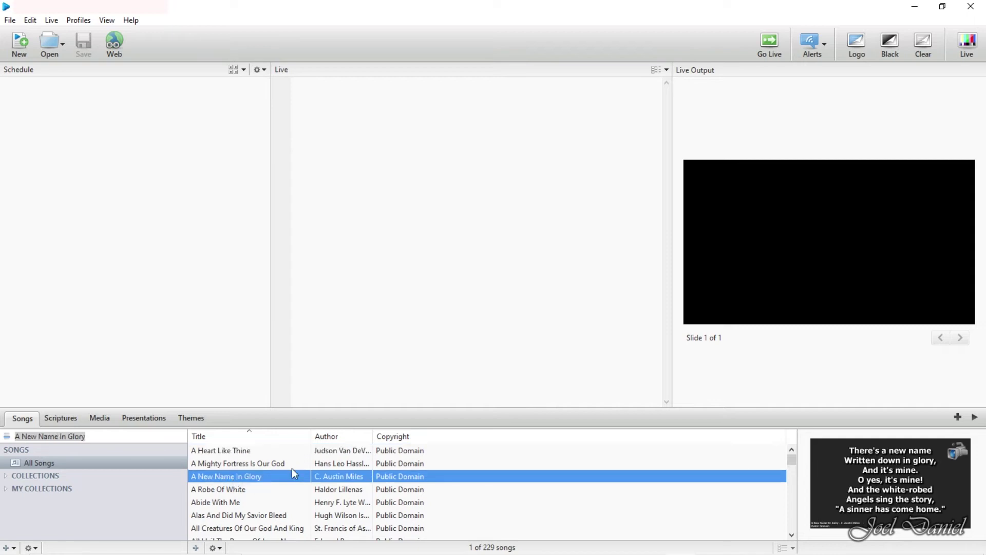
- Bring up the BibleShow window and close the program
mouse_move(84, 548)
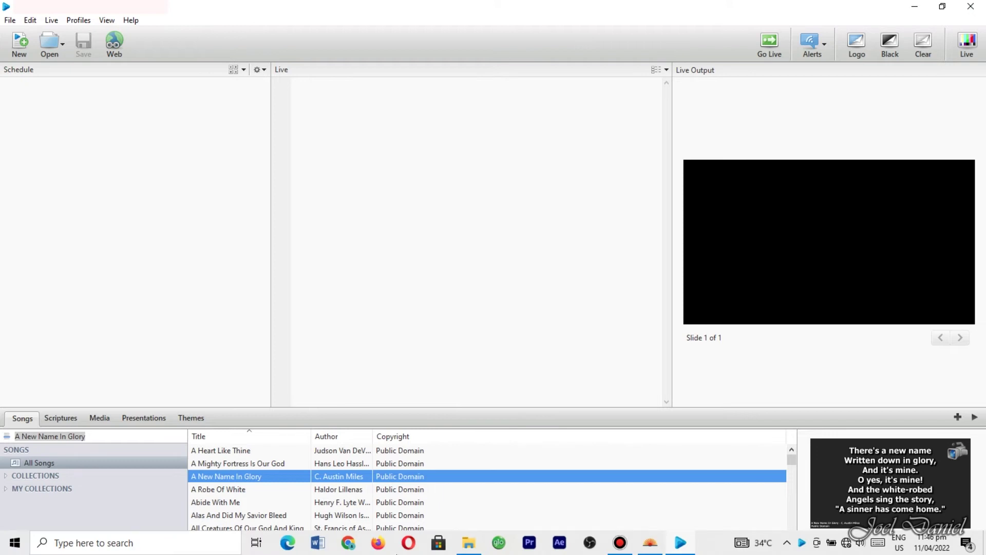
left_click(660, 545)
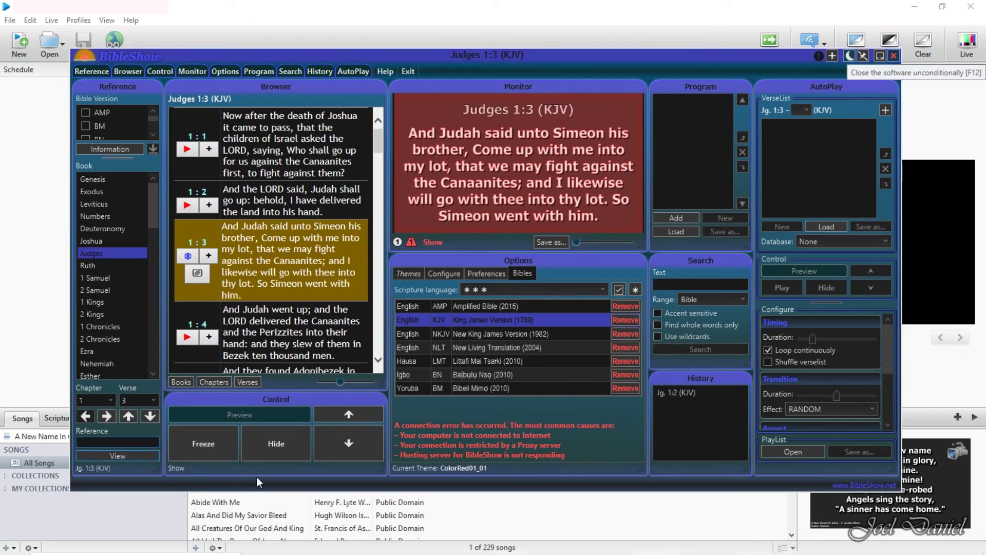
left_click(896, 56)
- Search Windows for "power" and launch PowerPoint 2016
left_click(55, 546)
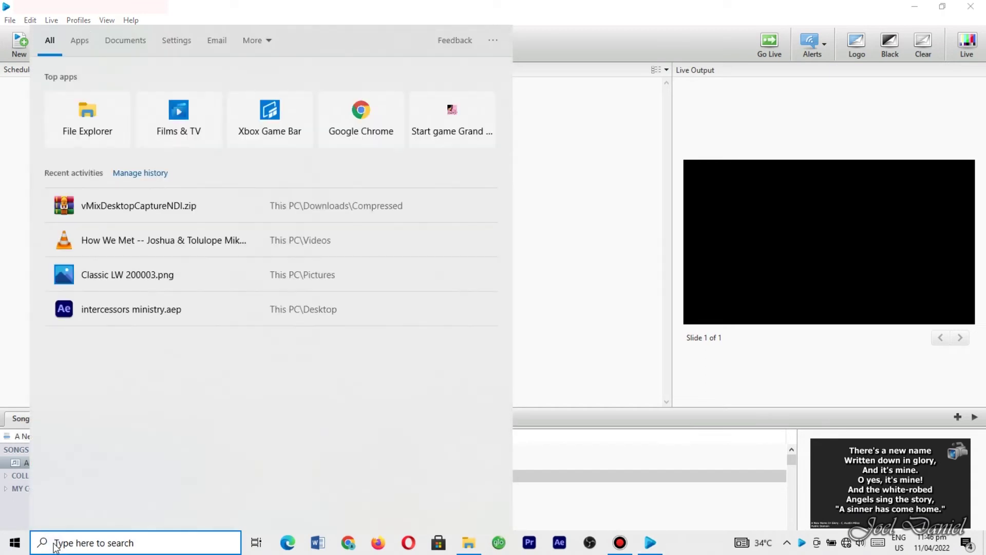
type("power")
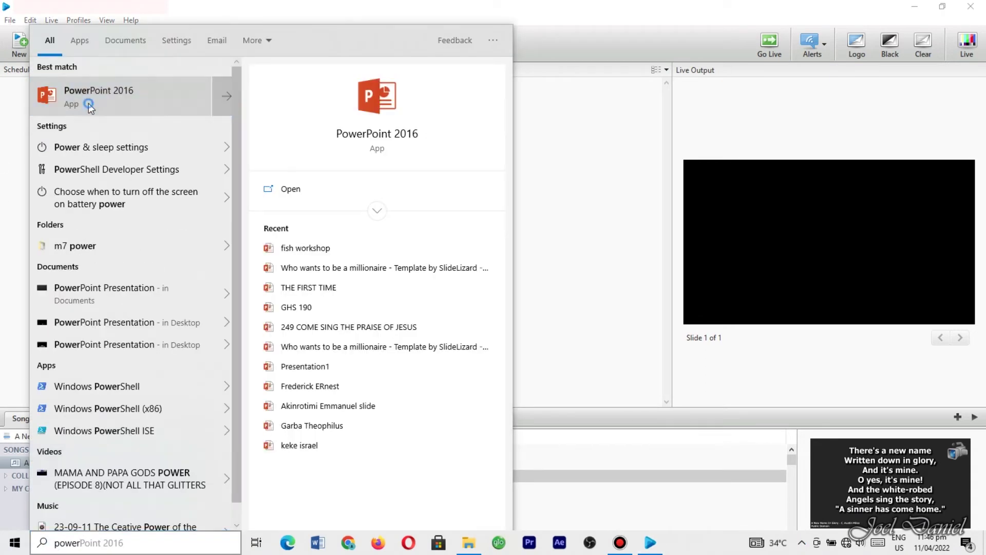
left_click(88, 104)
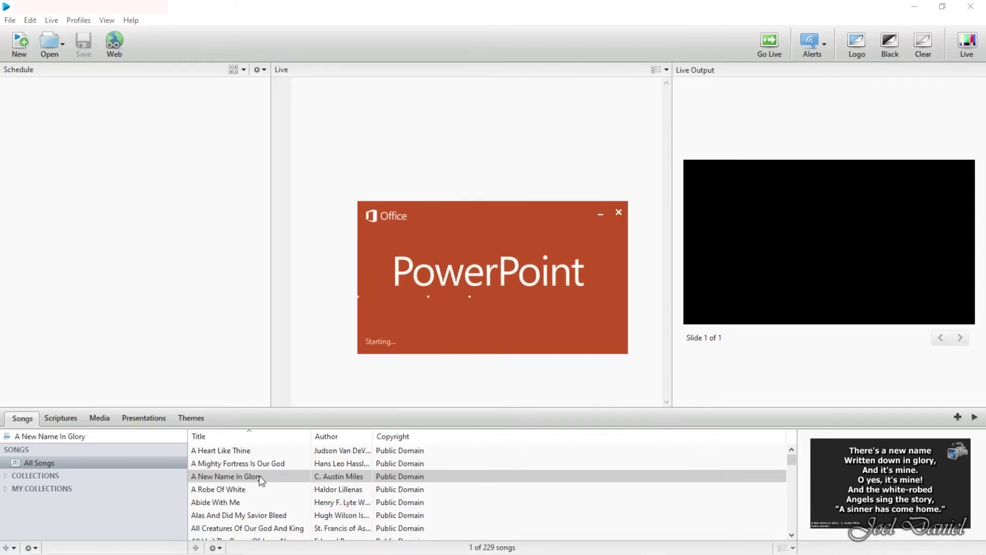
- Open the song A Mighty Fortress Is Our God for editing, copy all Verse 1 lyrics, and leave the editor without saving
left_click(277, 461)
right_click(278, 462)
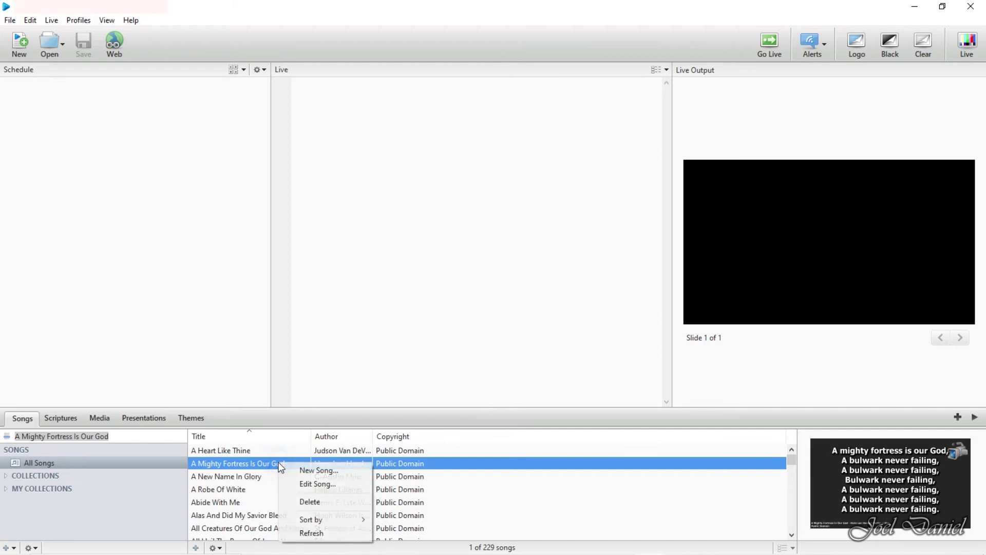
left_click(310, 484)
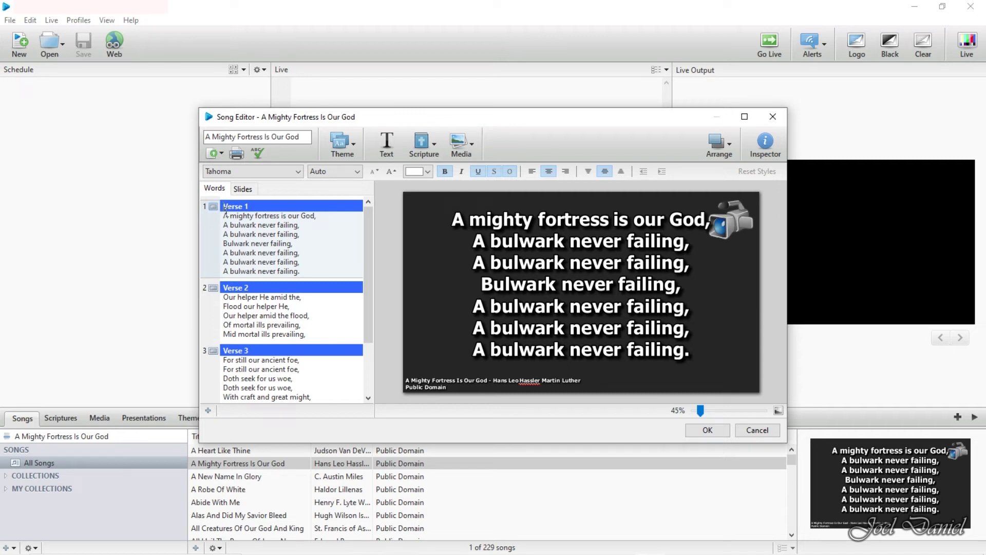
key("ctrl+a")
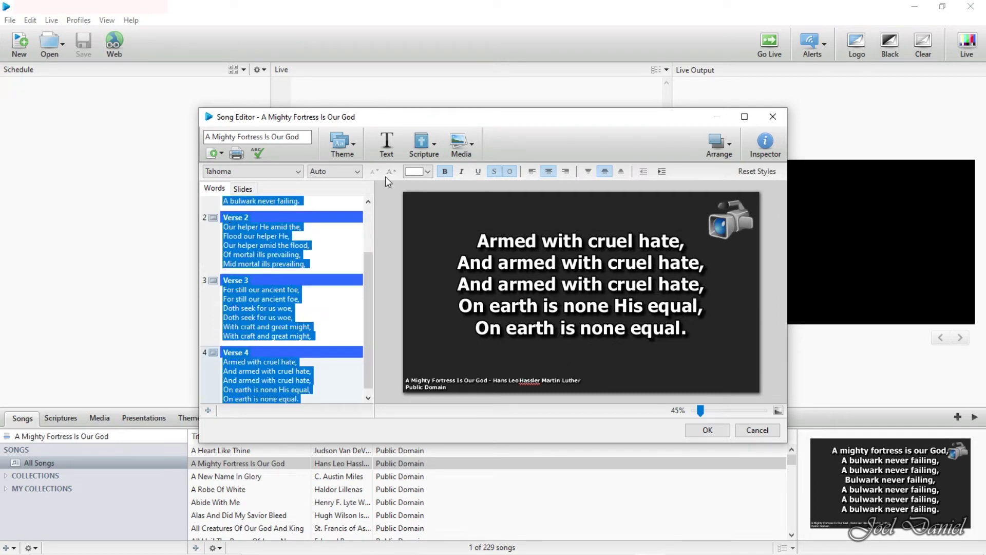
scroll(313, 251, "up", 3)
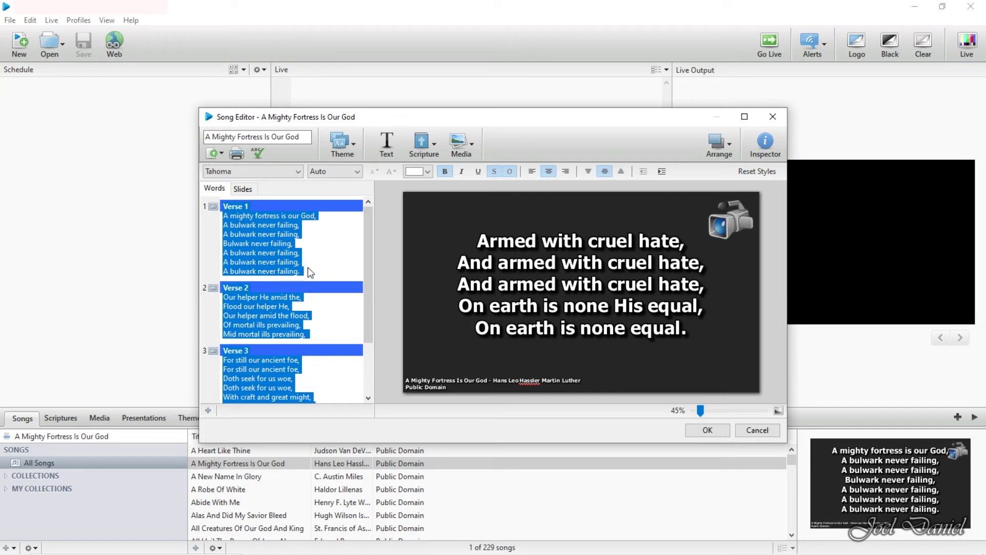
left_click(231, 216)
left_click_drag(222, 222, 317, 273)
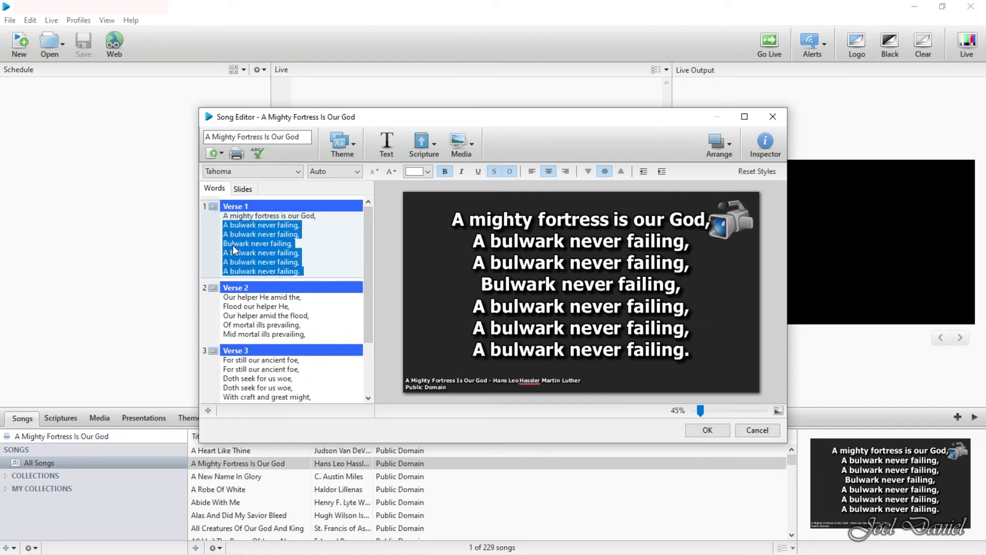
left_click_drag(222, 216, 316, 273)
key("ctrl+c")
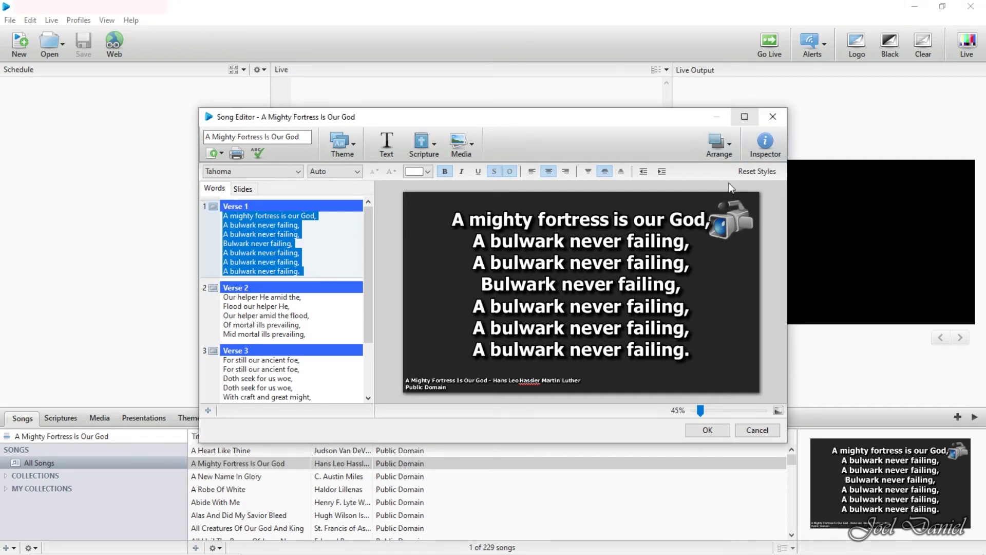
left_click(757, 432)
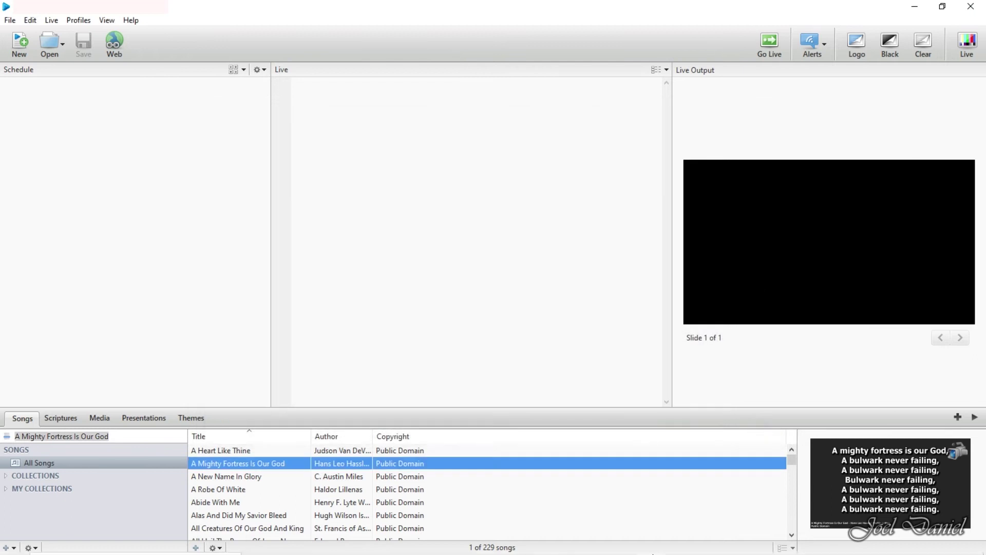
- Switch to PowerPoint, dismiss the Office activation wizard, and create a blank presentation in a maximised window
mouse_move(616, 550)
left_click(673, 546)
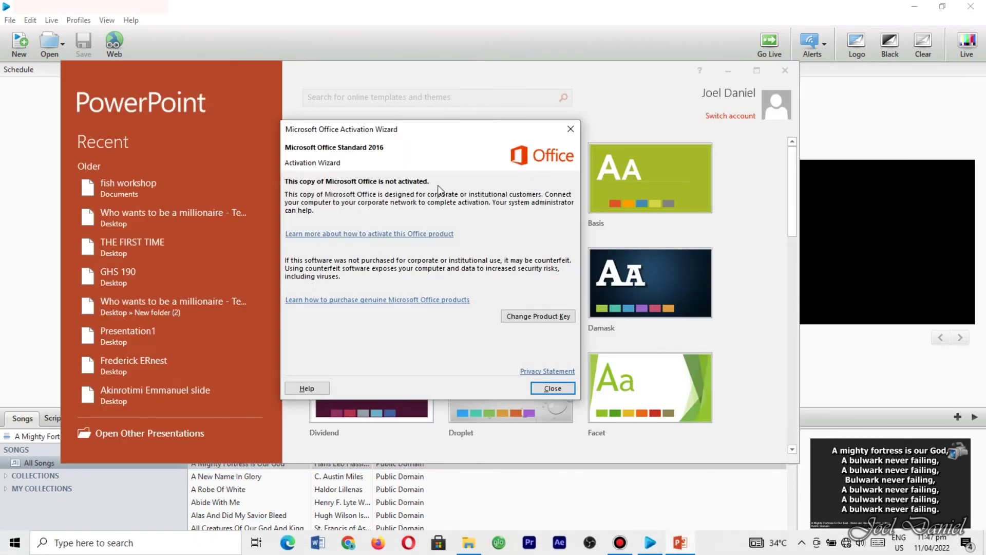
left_click(539, 389)
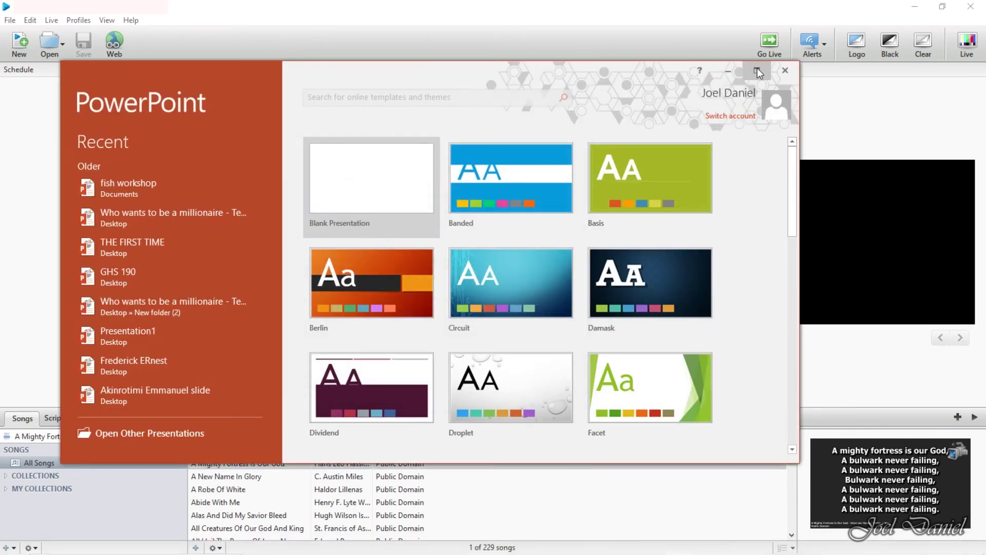
left_click(757, 69)
left_click(337, 167)
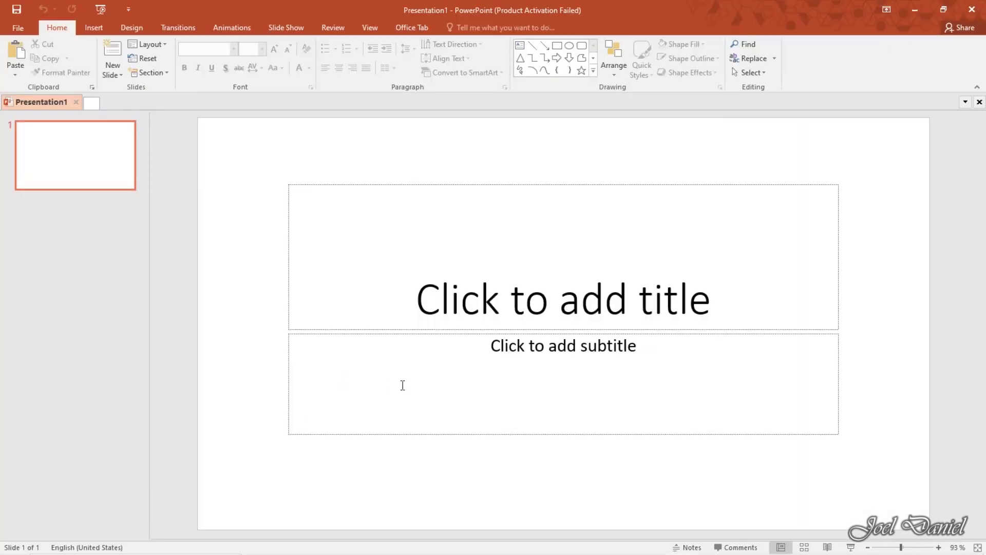
- Paste the copied verse lyrics into the subtitle placeholder and select the empty title placeholder
left_click(423, 387)
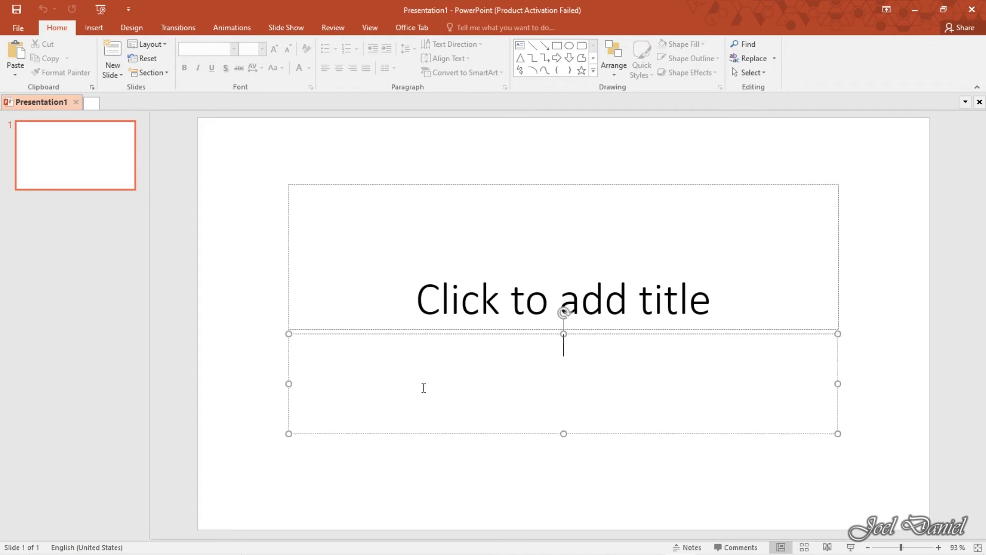
key("ctrl+v")
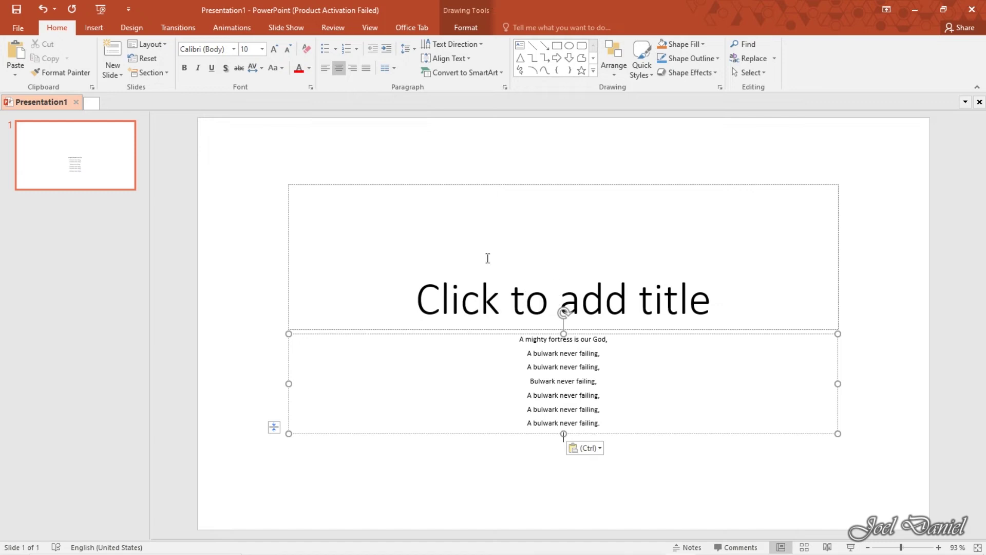
left_click(320, 212)
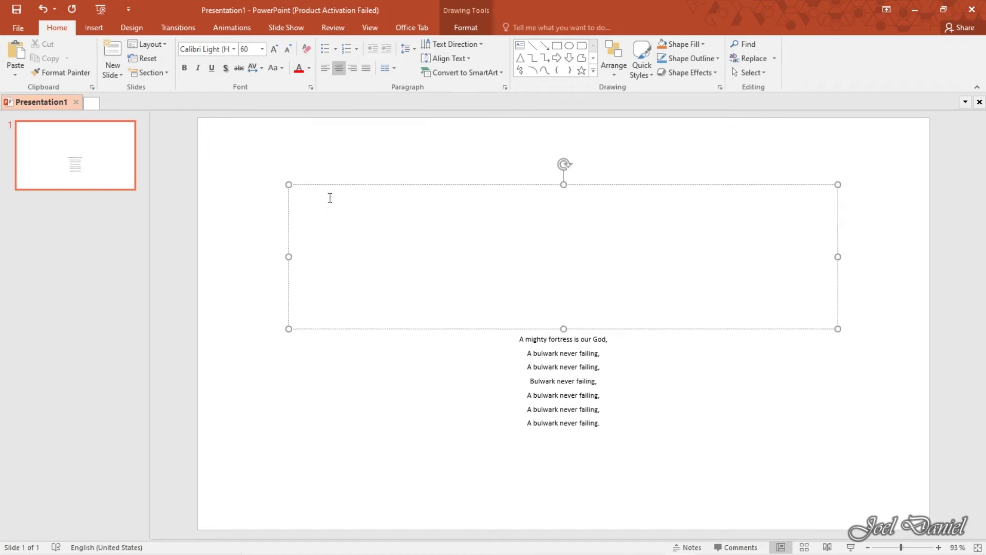
left_click(309, 186)
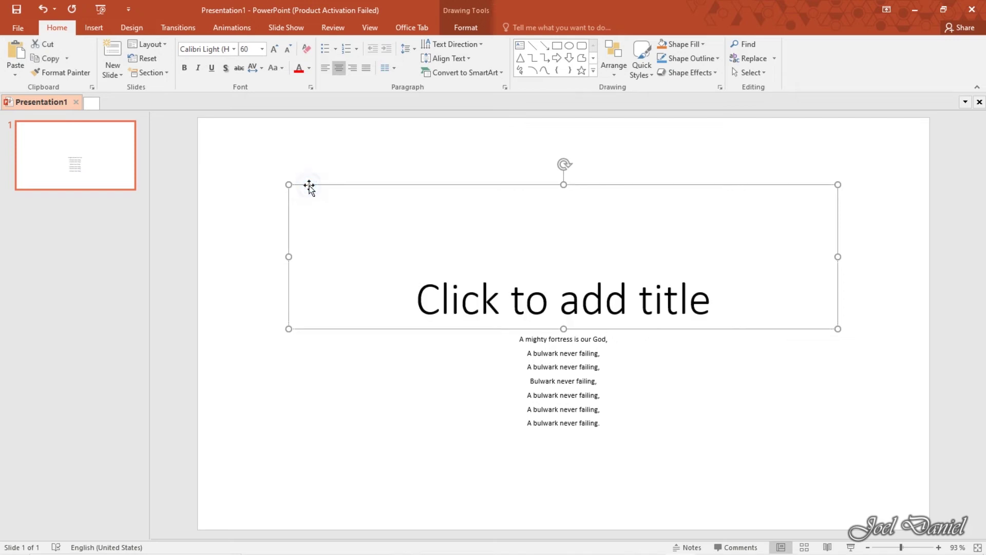
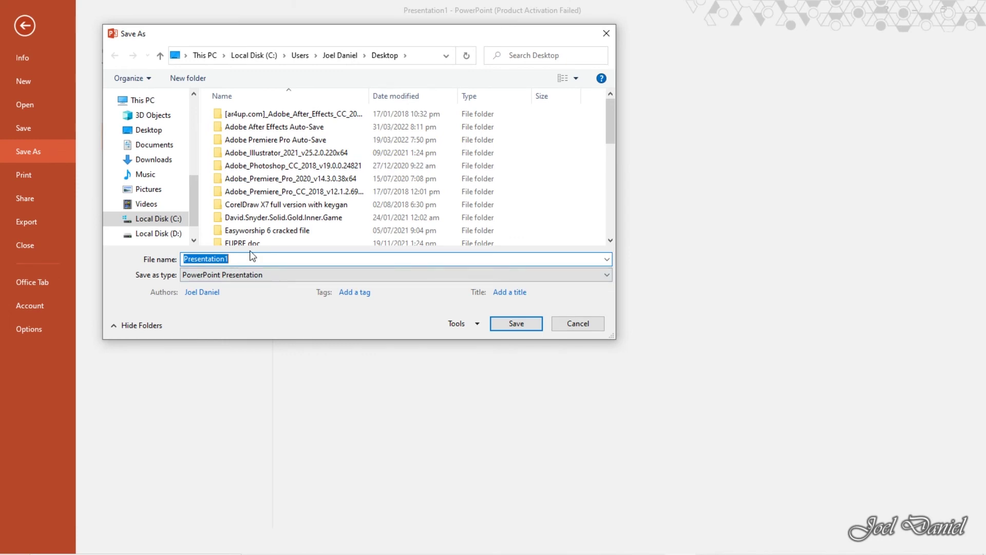
- Save the presentation to the Desktop under the file name "Tutorial ppt"
type("tu")
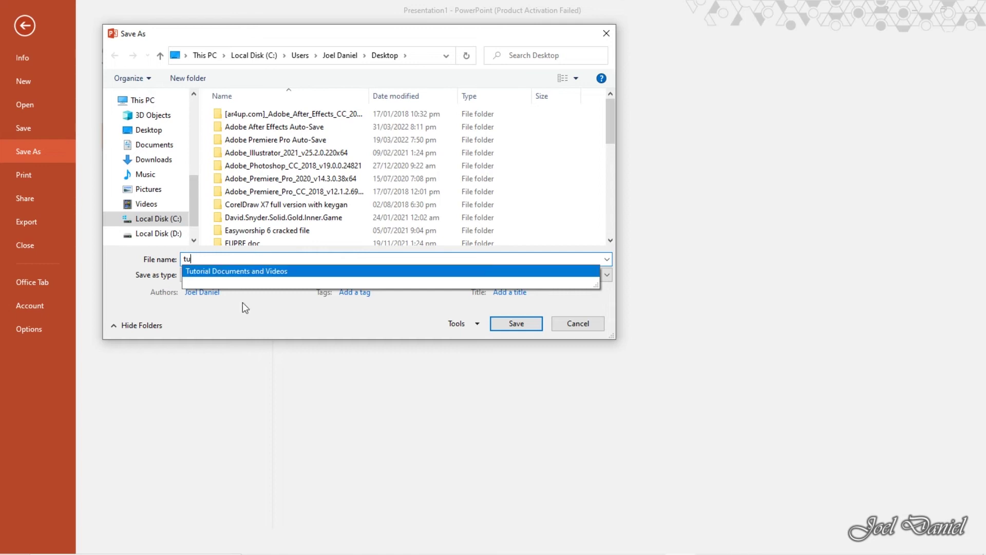
left_click(244, 271)
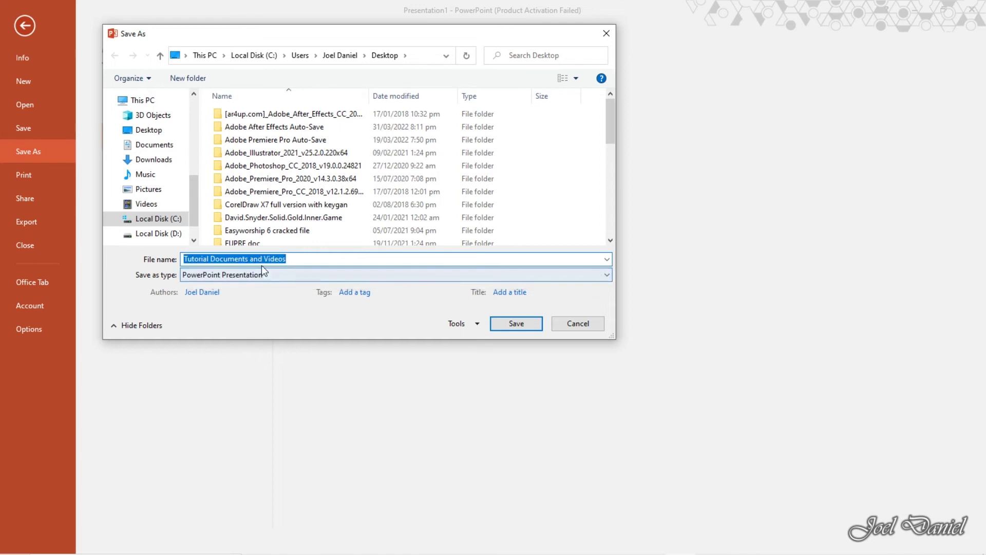
left_click(295, 257)
key("BackSpace")
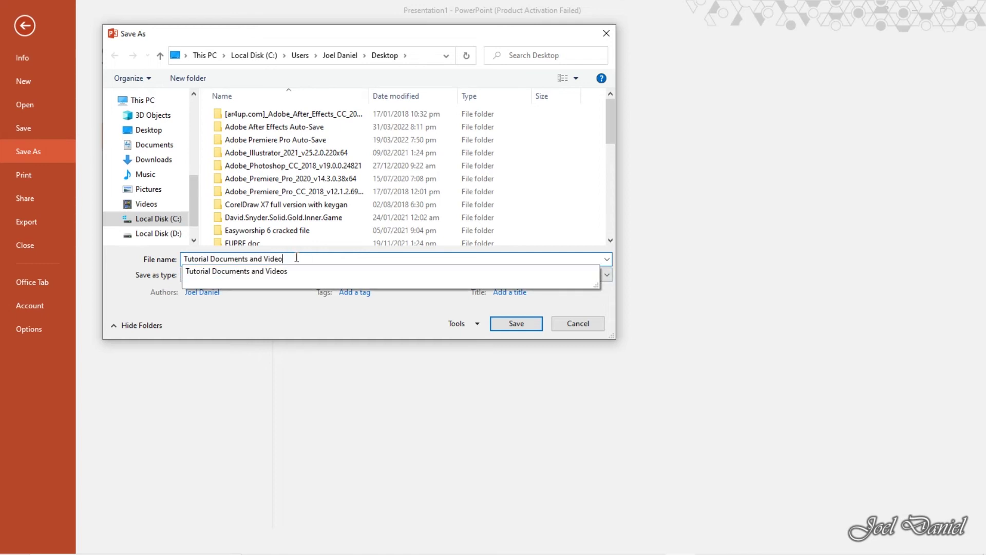
key("BackSpace")
key("BackSpace")
key("BackSpace")
key("BackSpace")
key("BackSpace")
key("BackSpace")
key("BackSpace")
key("BackSpace")
key("BackSpace")
key("BackSpace")
key("BackSpace")
key("BackSpace")
type("ppt")
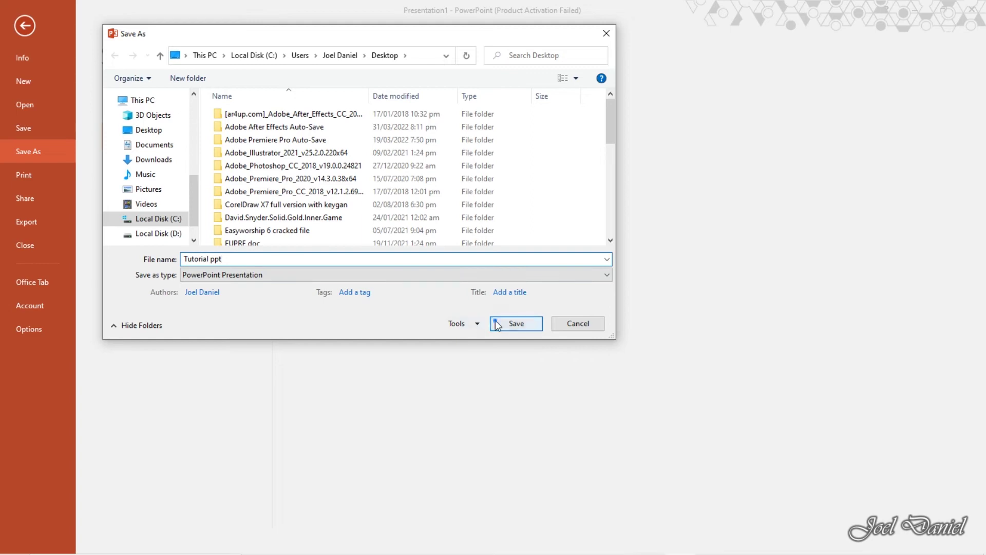
left_click(515, 324)
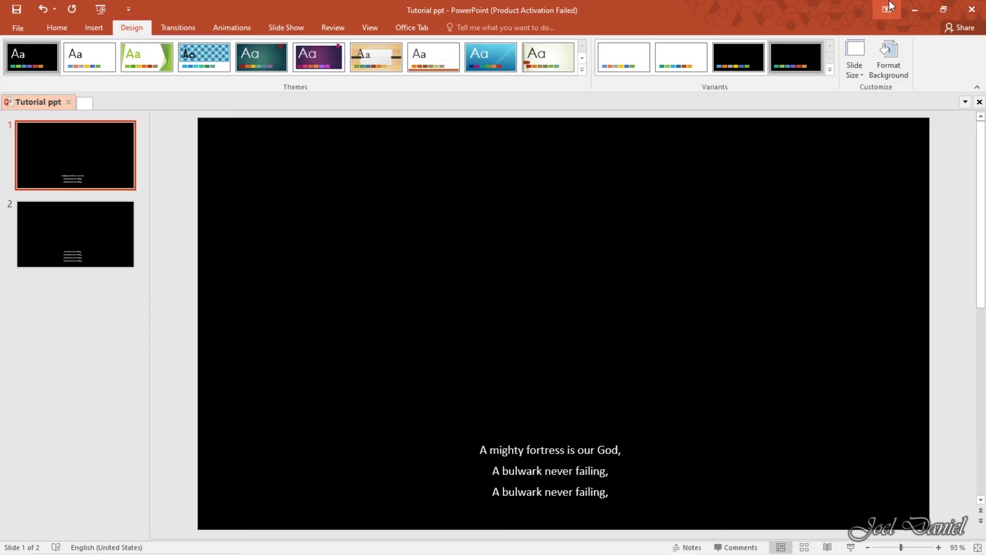
- Minimise PowerPoint, close EasyWorship, and launch vMix (x64) from the Media software folder
left_click(915, 9)
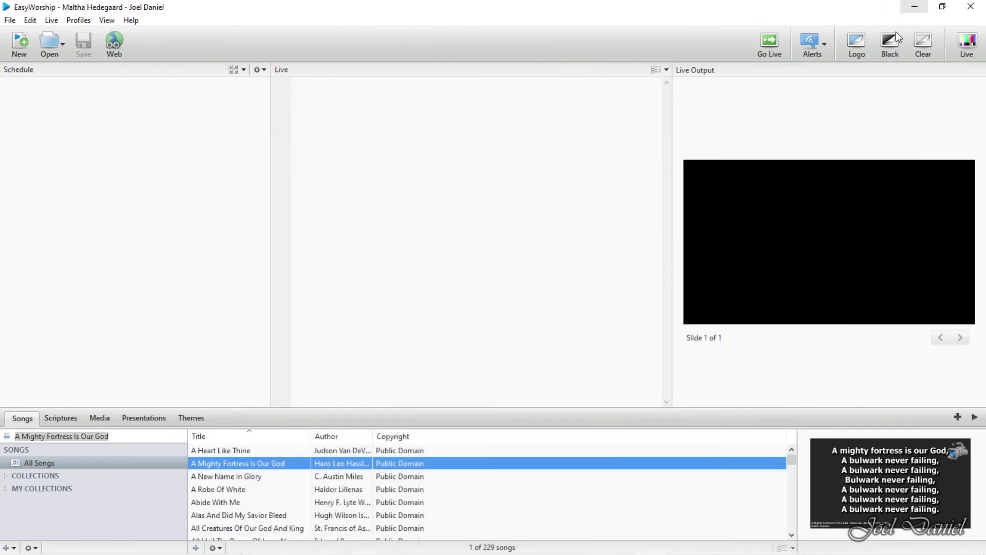
left_click(983, 4)
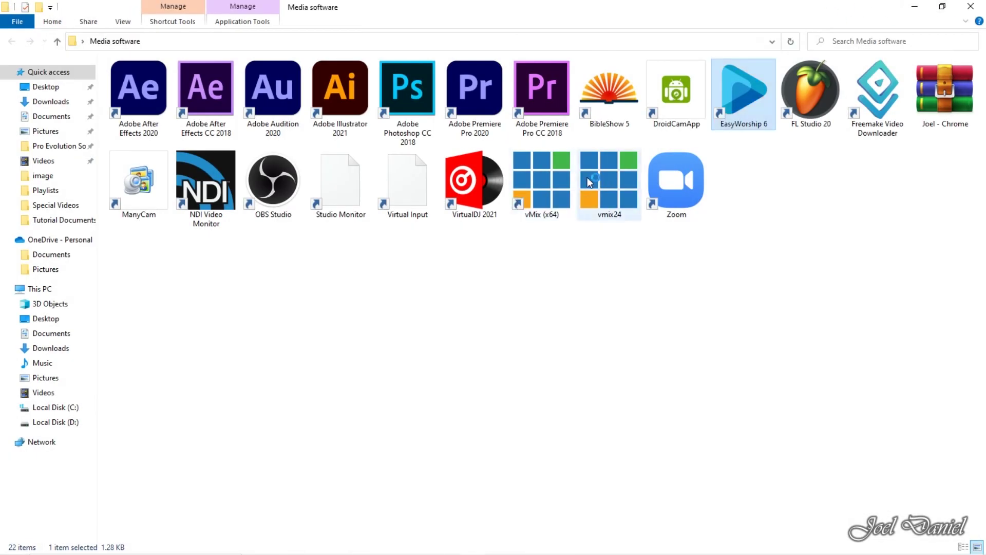
double_click(552, 181)
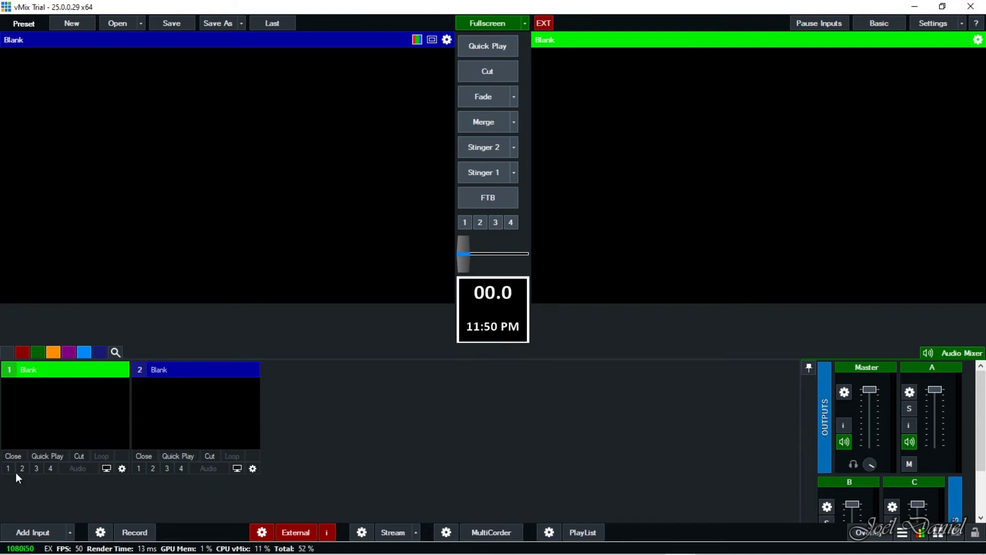
- Add the video file "Retreat Motion Design_1.mp4" as an input
left_click(46, 536)
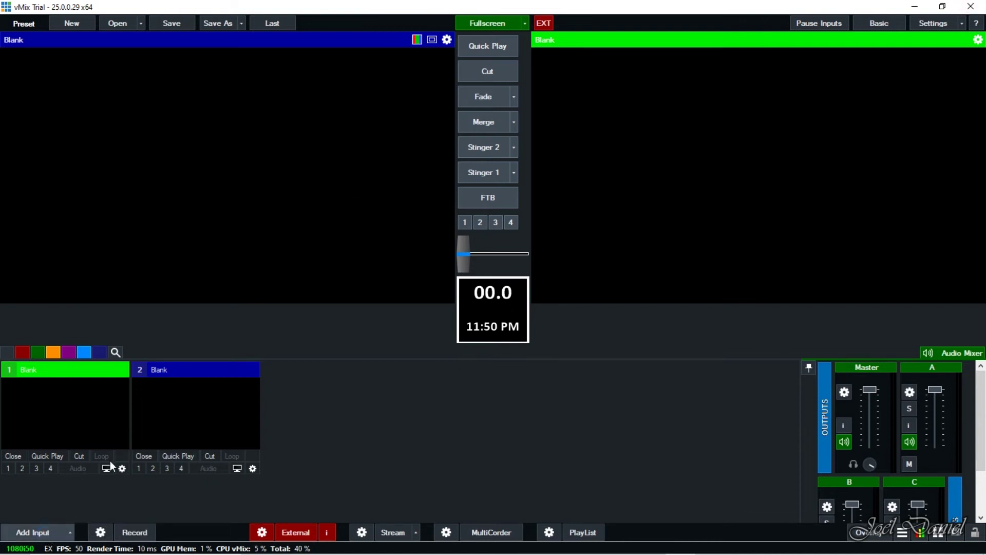
left_click(33, 532)
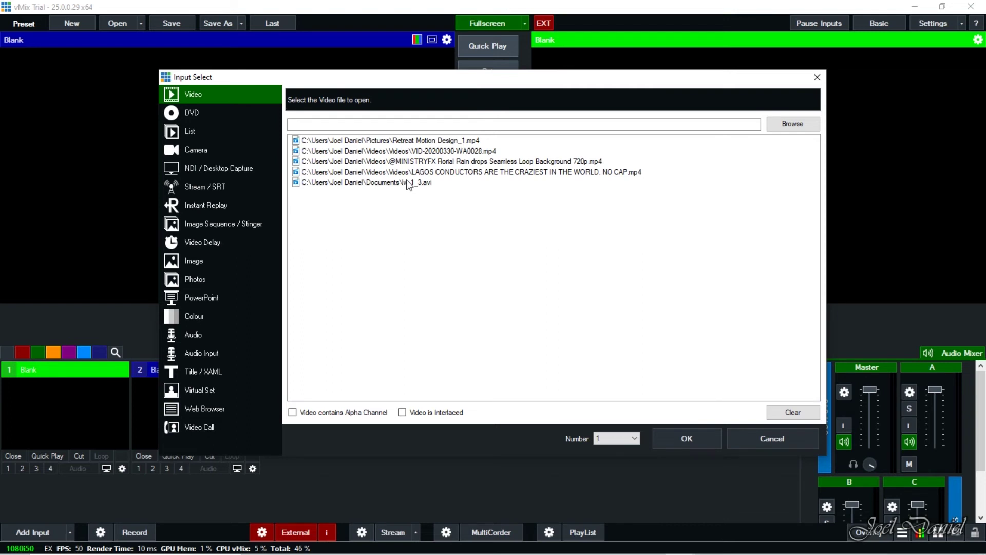
left_click(439, 152)
left_click(436, 141)
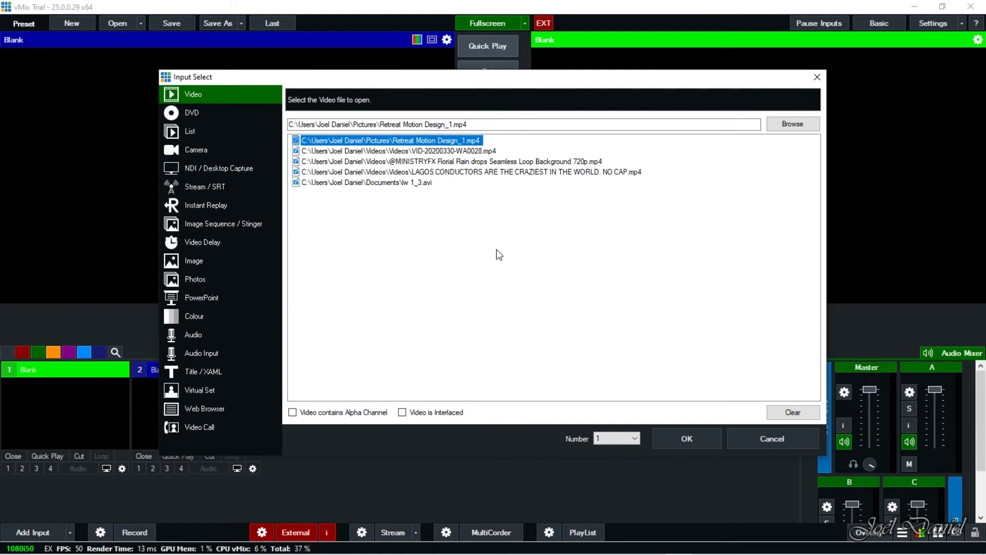
left_click(438, 151)
left_click(686, 438)
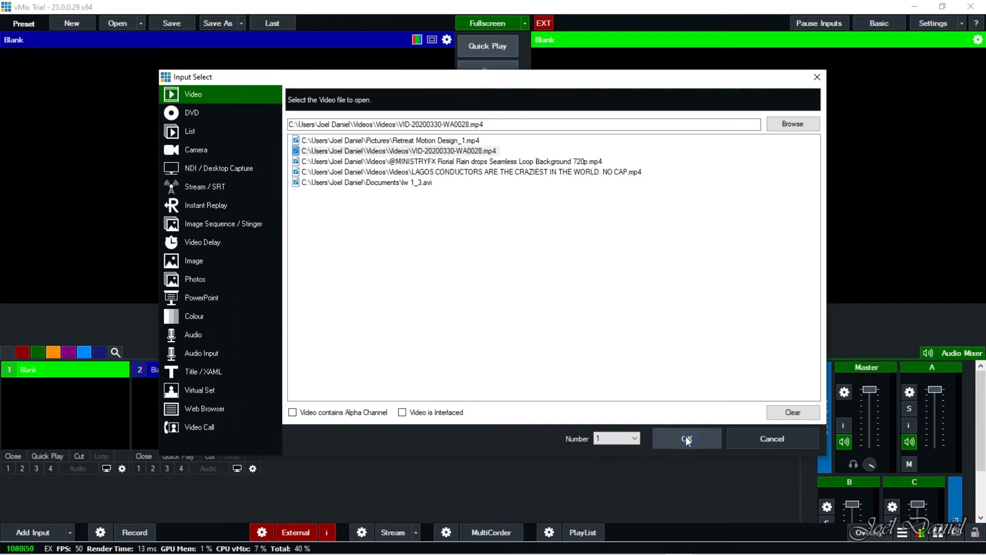
left_click(597, 292)
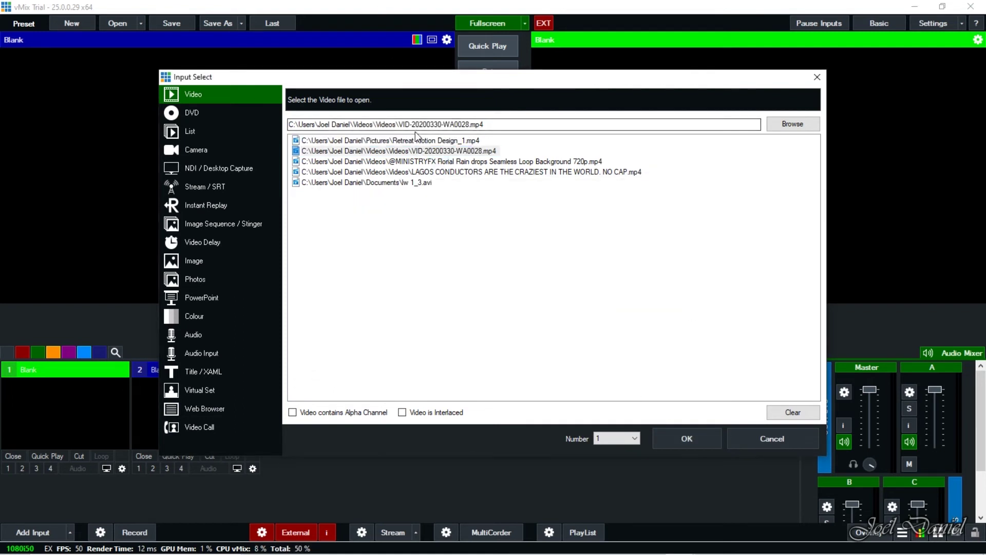
left_click(680, 443)
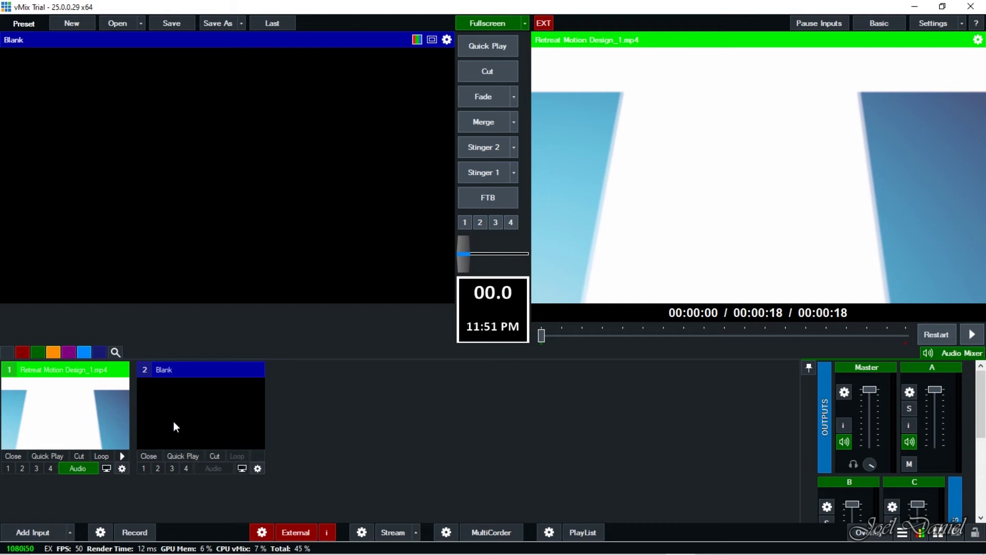
left_click(802, 545)
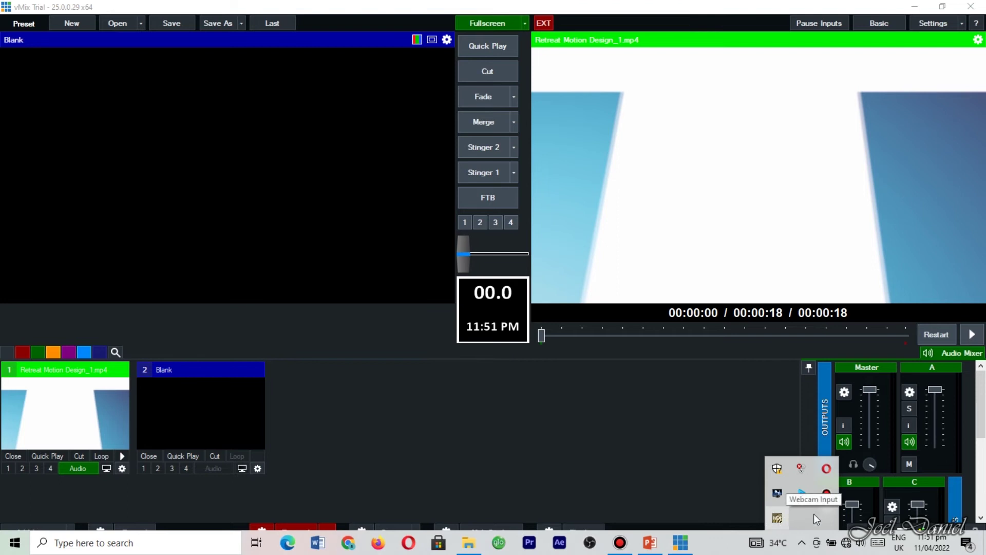
right_click(800, 491)
left_click(831, 475)
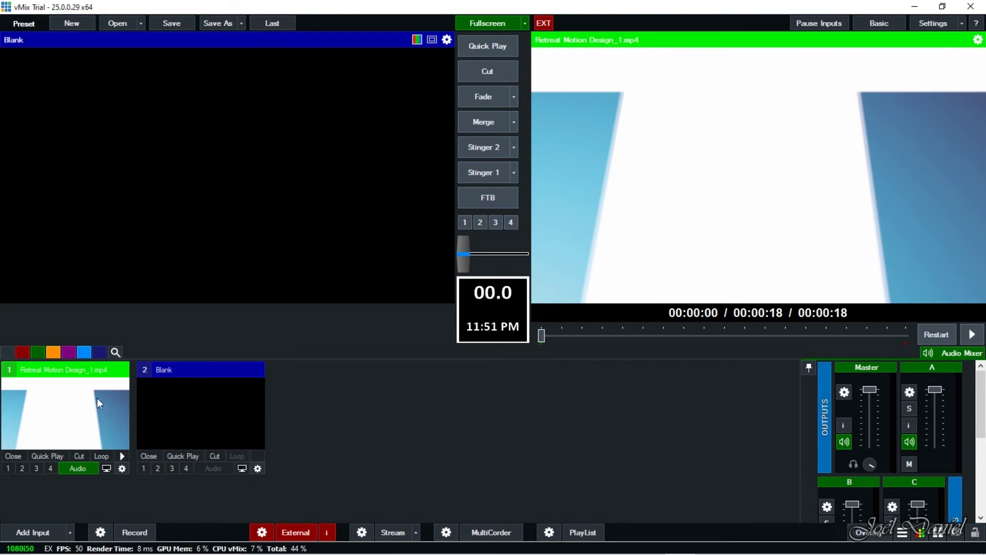
- Add the "Tutorial ppt" presentation from the Desktop as a PowerPoint input
left_click(31, 530)
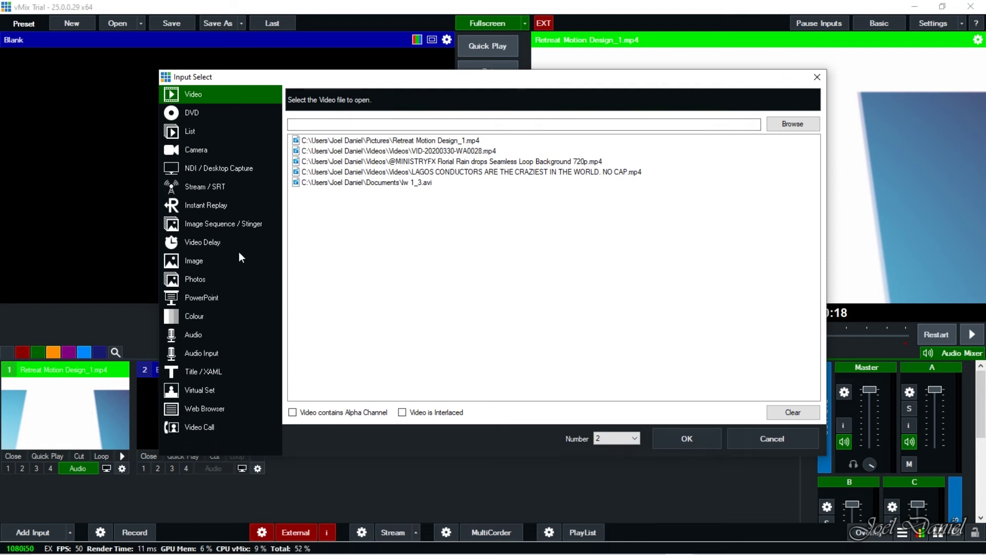
left_click(240, 295)
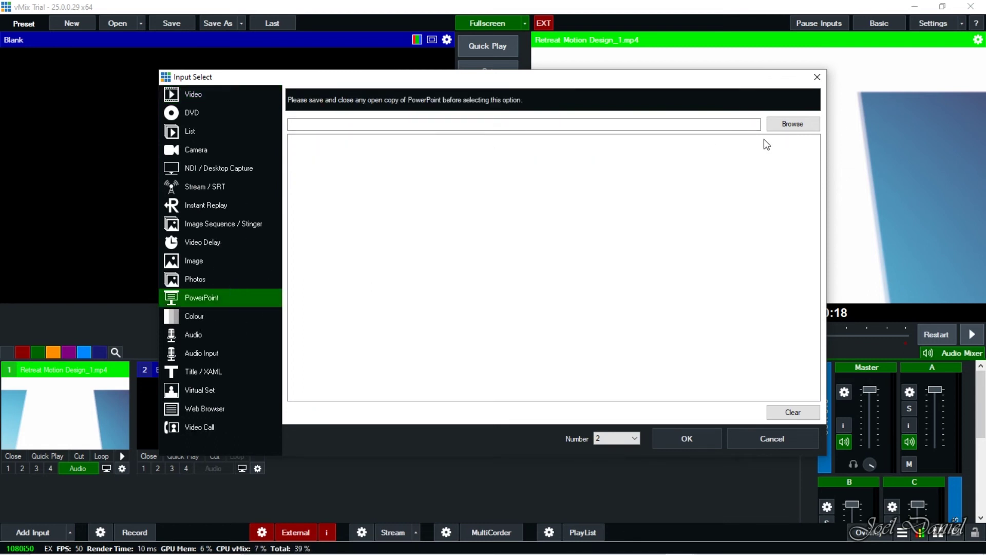
left_click(790, 127)
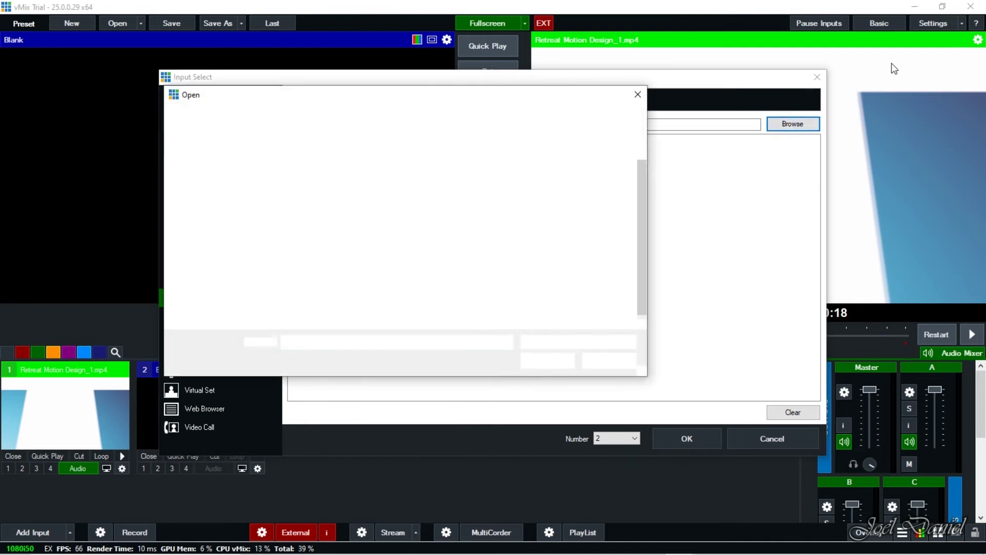
scroll(436, 247, "down", 5)
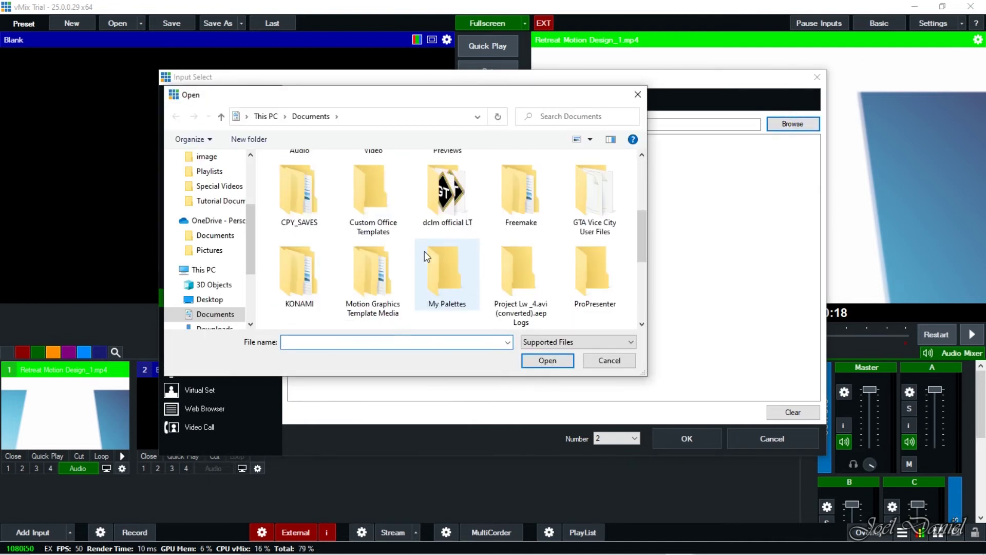
scroll(560, 215, "down", 2)
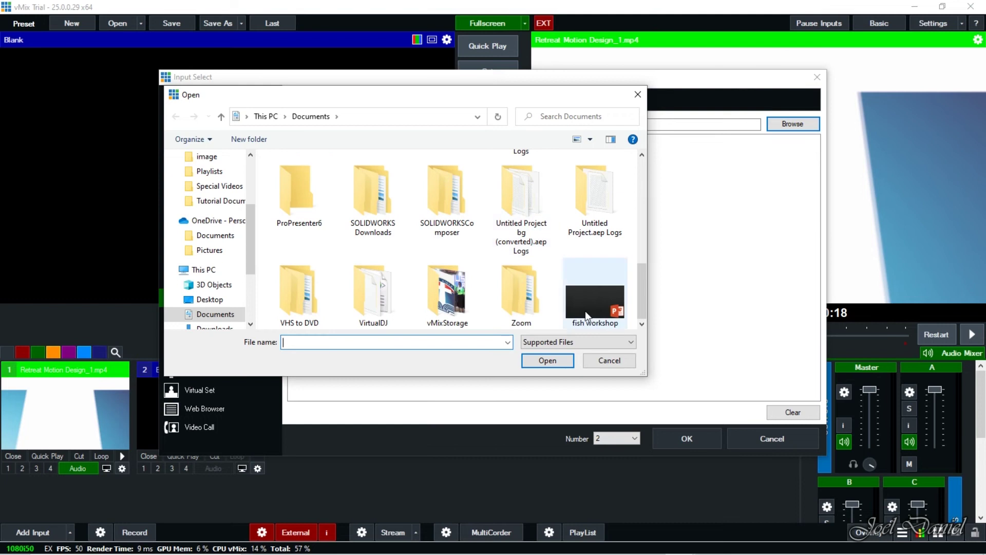
scroll(467, 271, "up", 10)
scroll(462, 268, "down", 2)
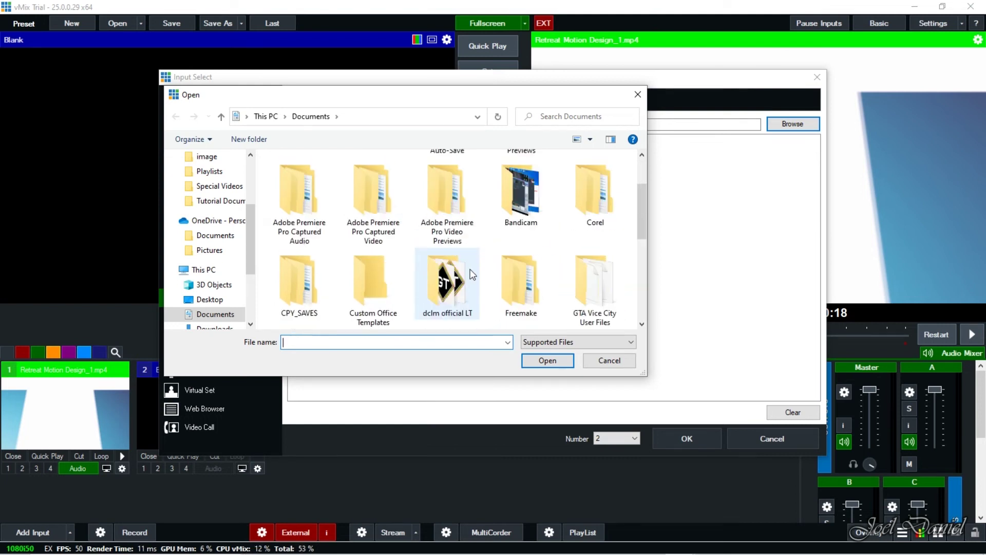
scroll(594, 263, "down", 2)
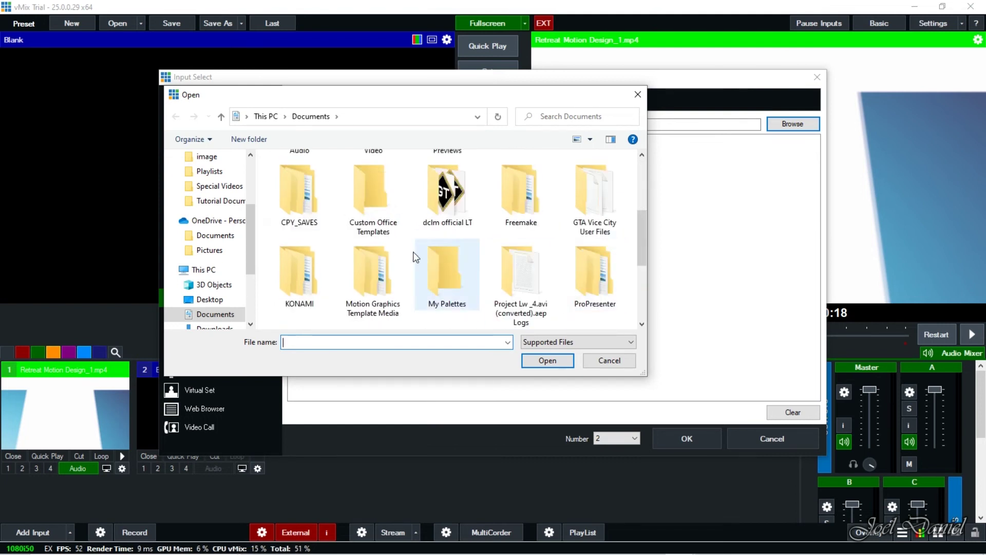
left_click(229, 300)
scroll(416, 257, "down", 7)
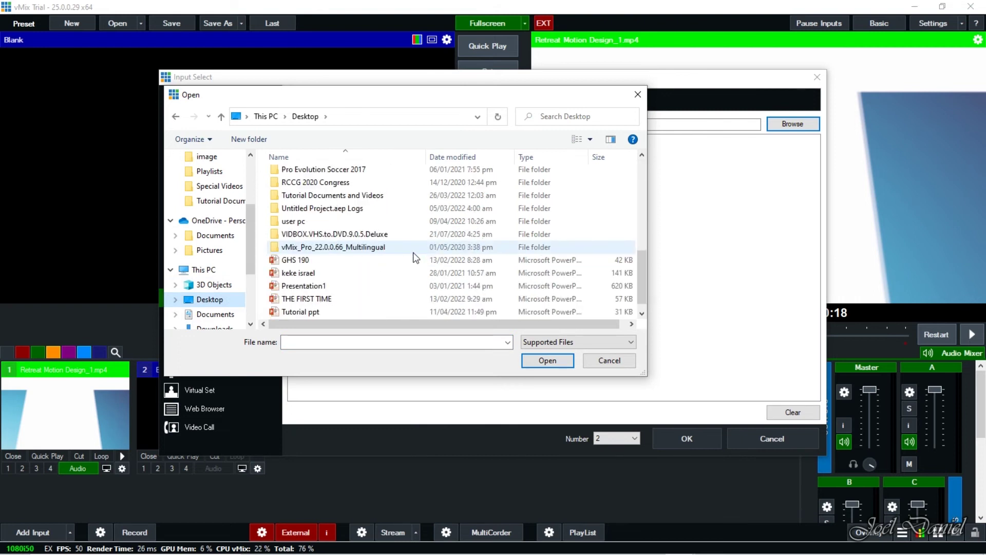
left_click(378, 299)
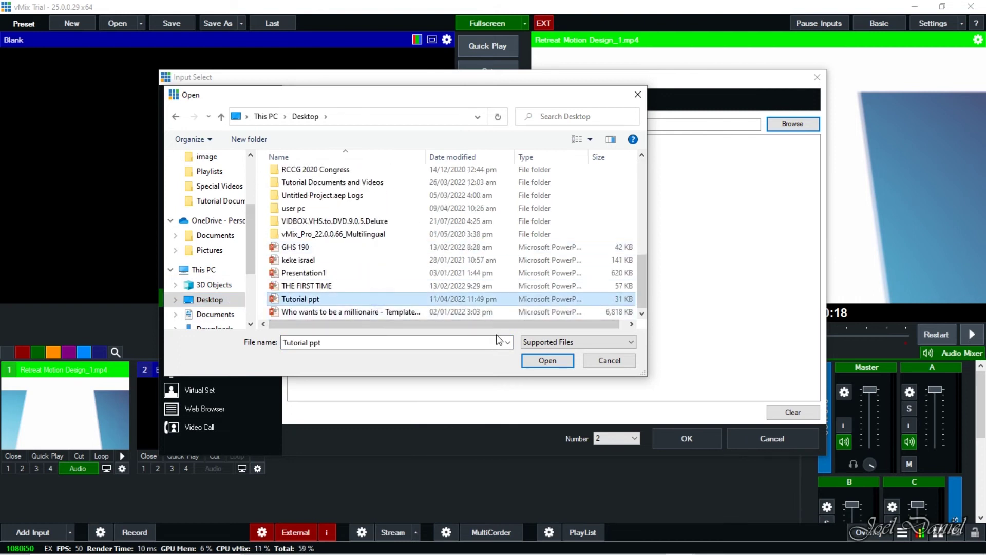
left_click(549, 360)
left_click(674, 438)
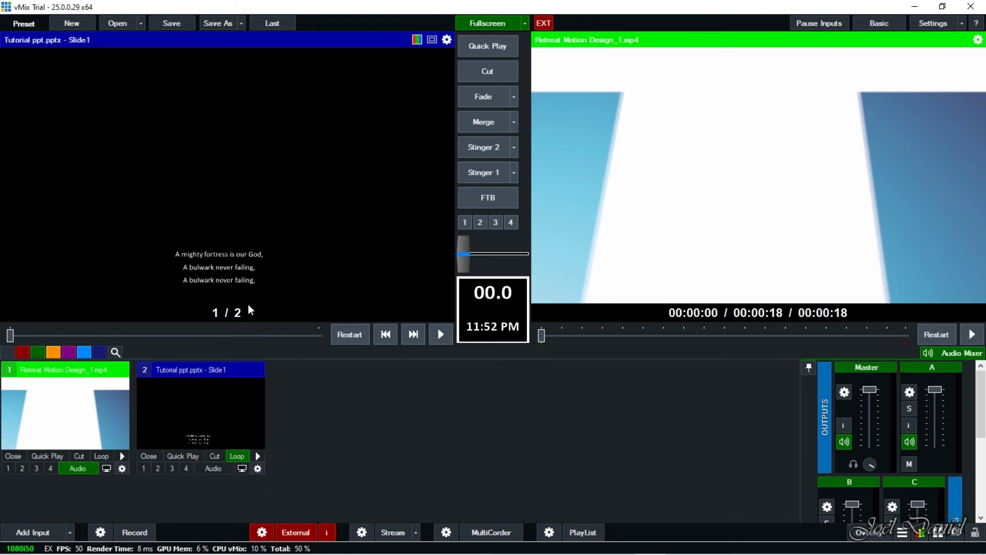
- Test the lyrics slide on overlay 2, and briefly play the Retreat Motion Design video on overlay 3
left_click(158, 469)
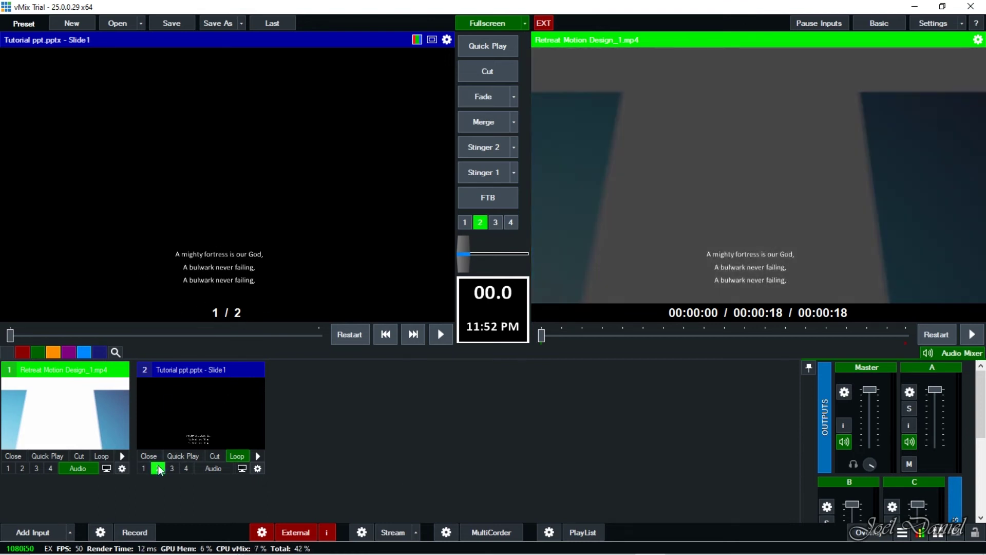
left_click(158, 469)
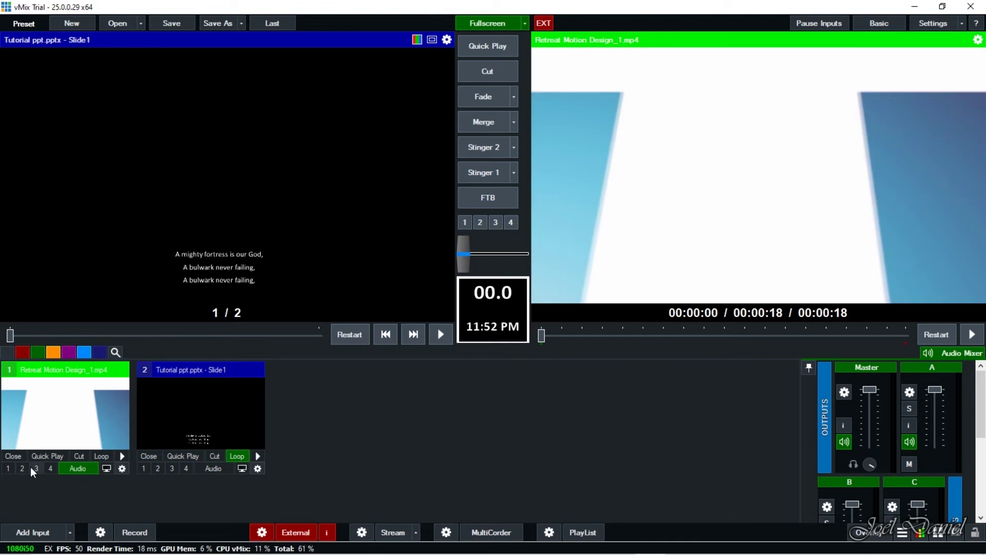
left_click(36, 468)
left_click(120, 456)
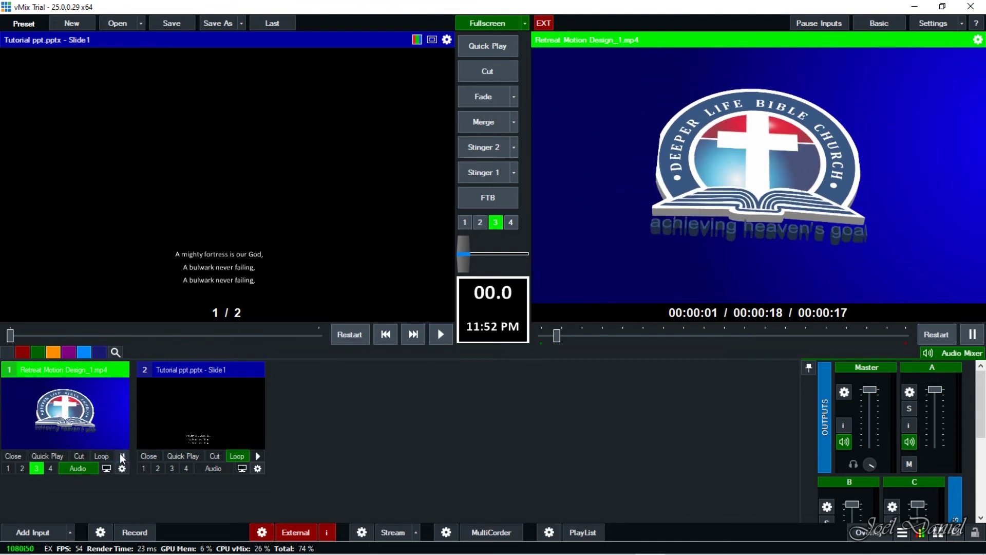
left_click(119, 457)
left_click_drag(572, 335, 559, 336)
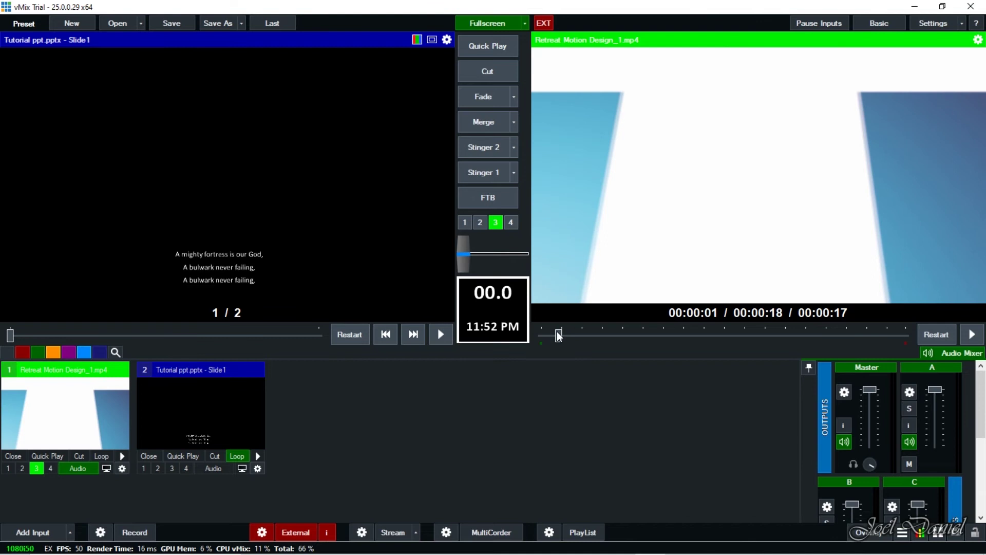
- Try the lyrics slide over the video on overlay channels 2, 3 and 4, and clear the overlays
left_click(158, 469)
left_click(173, 469)
left_click(173, 469)
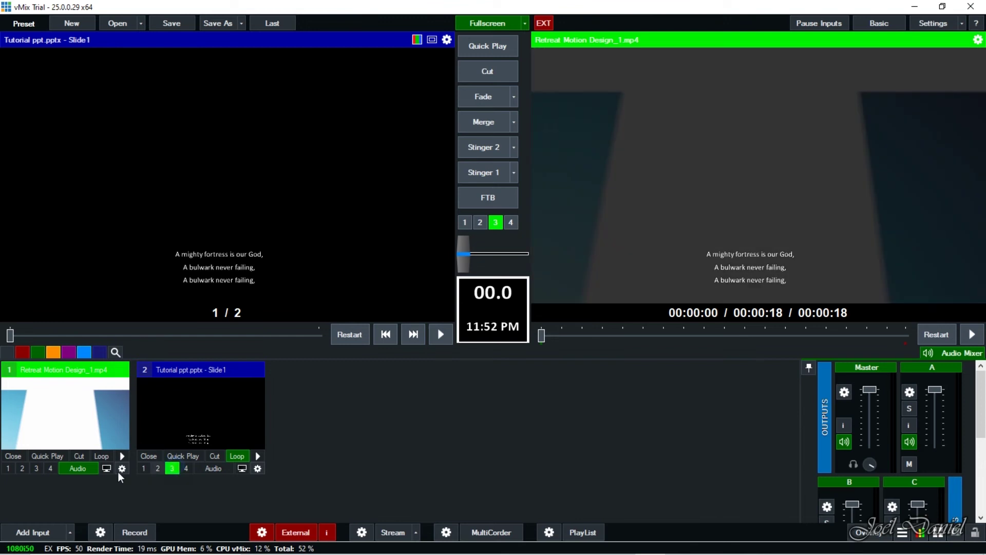
left_click(41, 468)
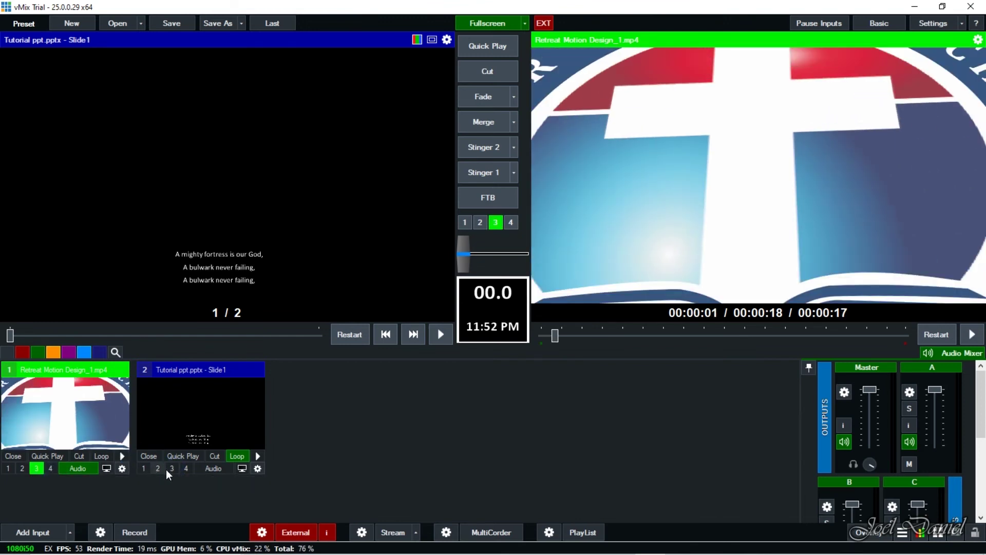
left_click(186, 468)
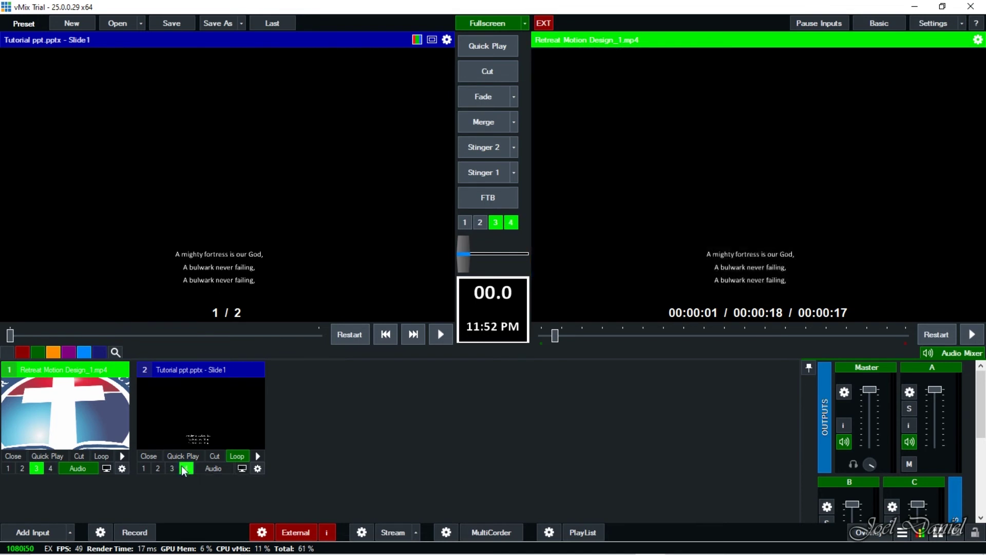
left_click(158, 467)
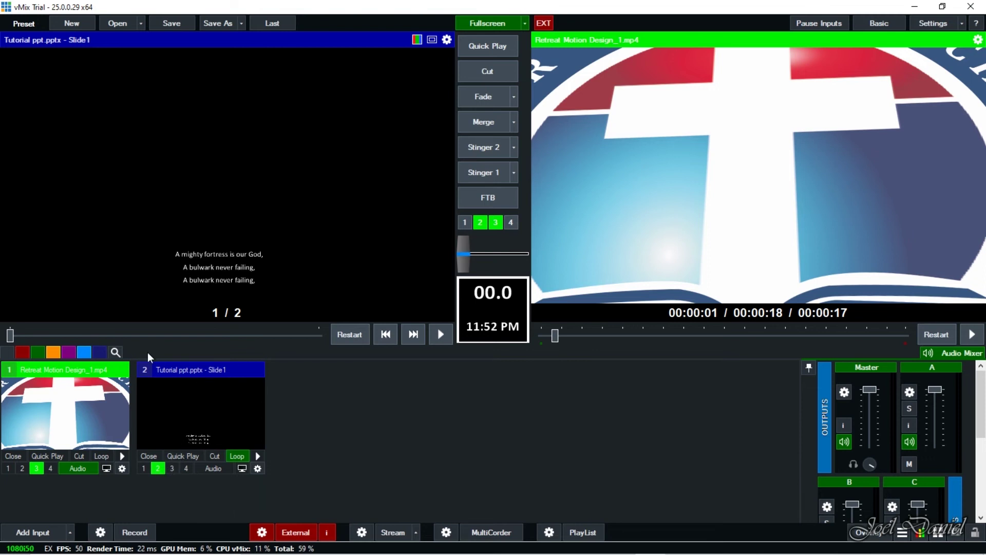
left_click(172, 469)
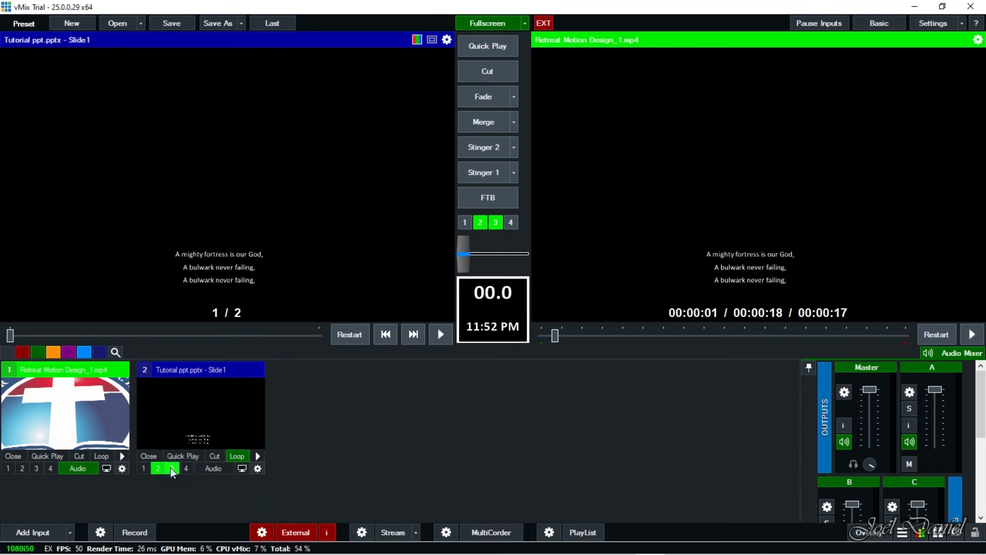
left_click(172, 469)
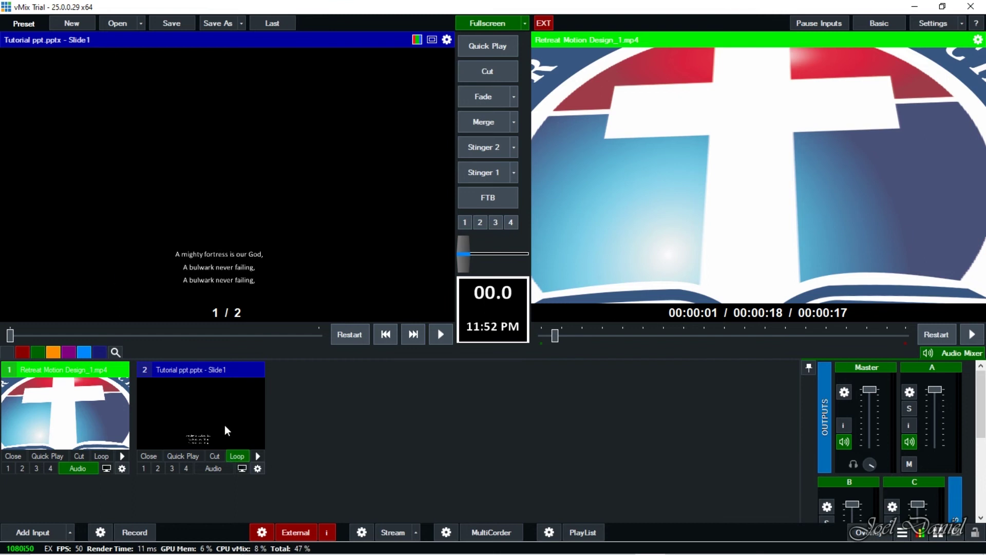
- Open the settings of the "Tutorial ppt.pptx" input and enable its colour key
left_click(258, 468)
left_click(260, 468)
left_click(258, 468)
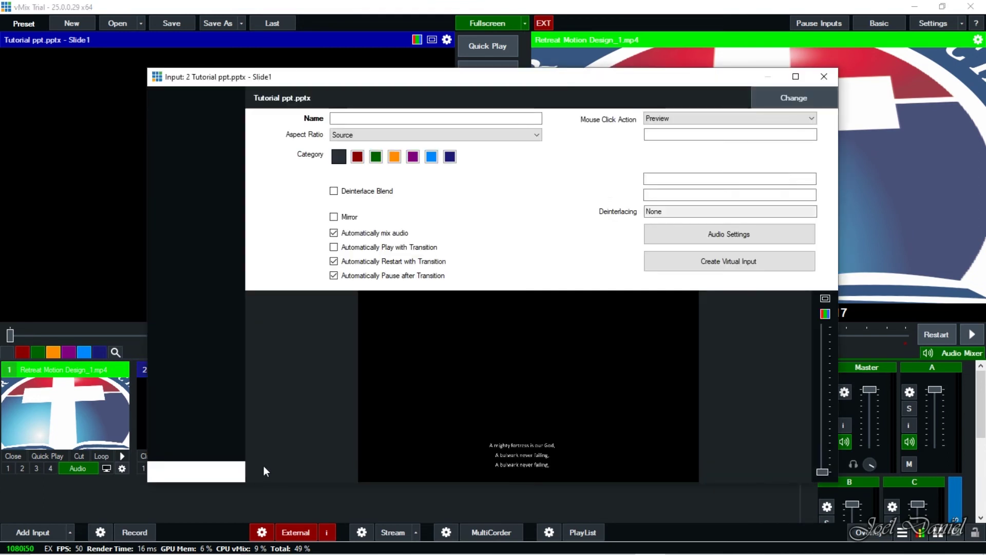
left_click(188, 151)
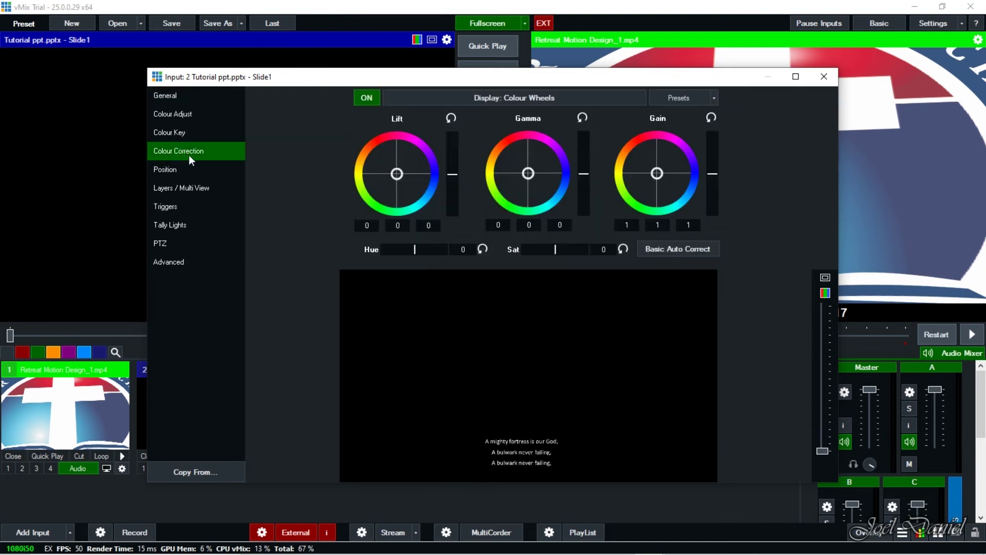
left_click(185, 169)
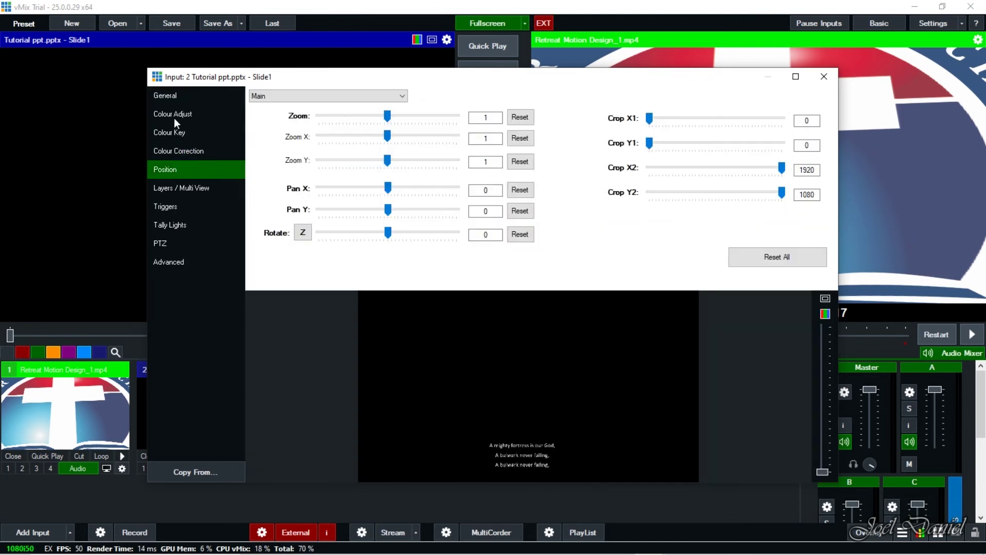
left_click(177, 116)
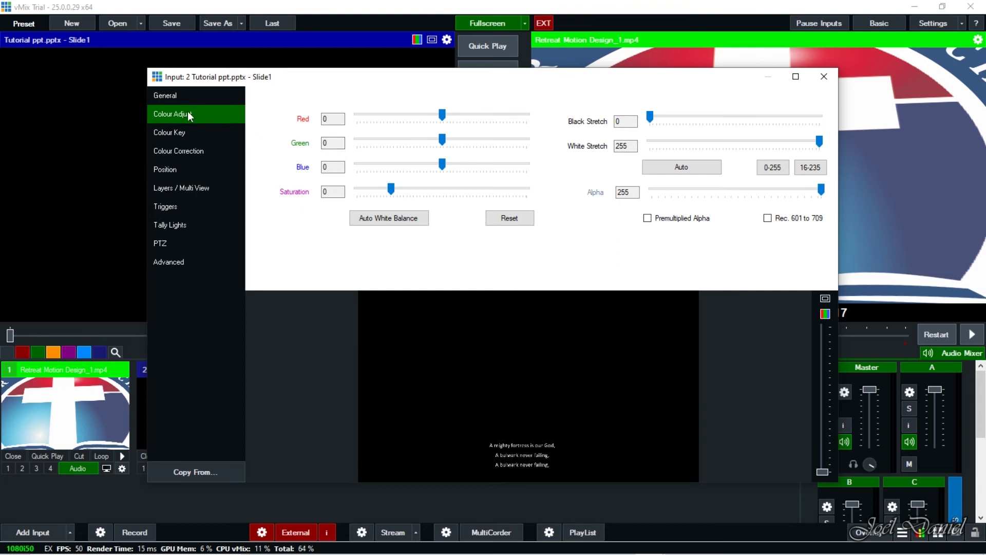
left_click(192, 132)
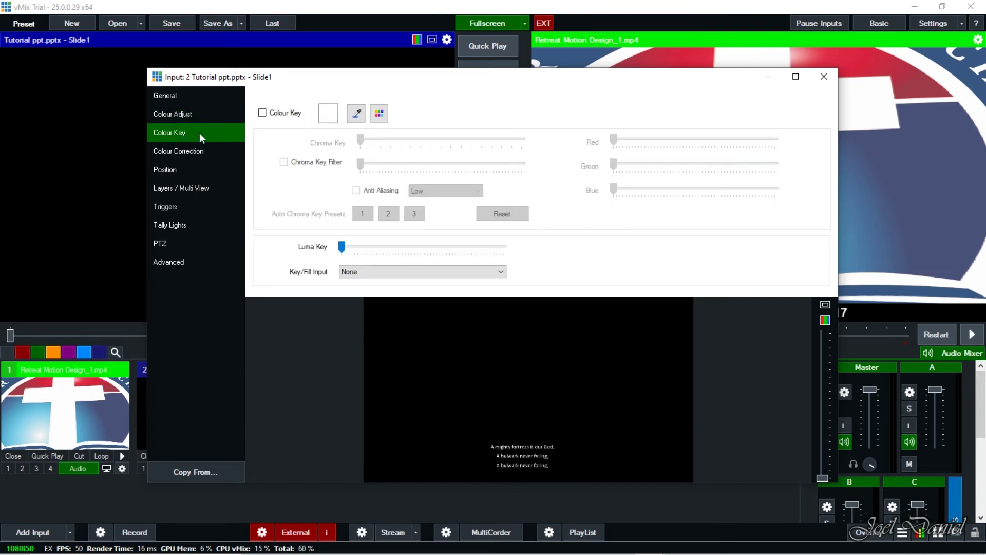
left_click(264, 113)
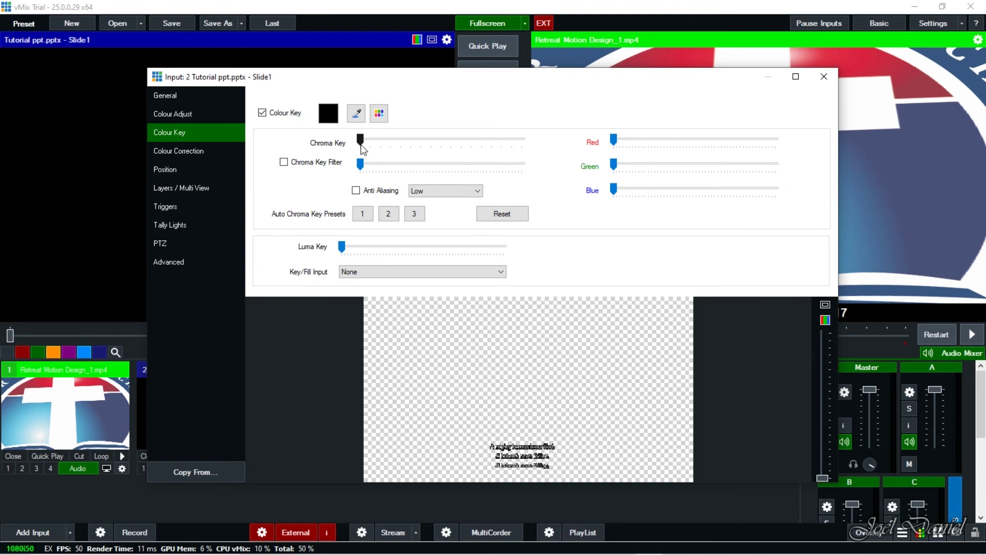
- Try a slight Chroma Key increase, return it to minimum, and sample the slide's black background as the key colour
left_click_drag(361, 146, 364, 146)
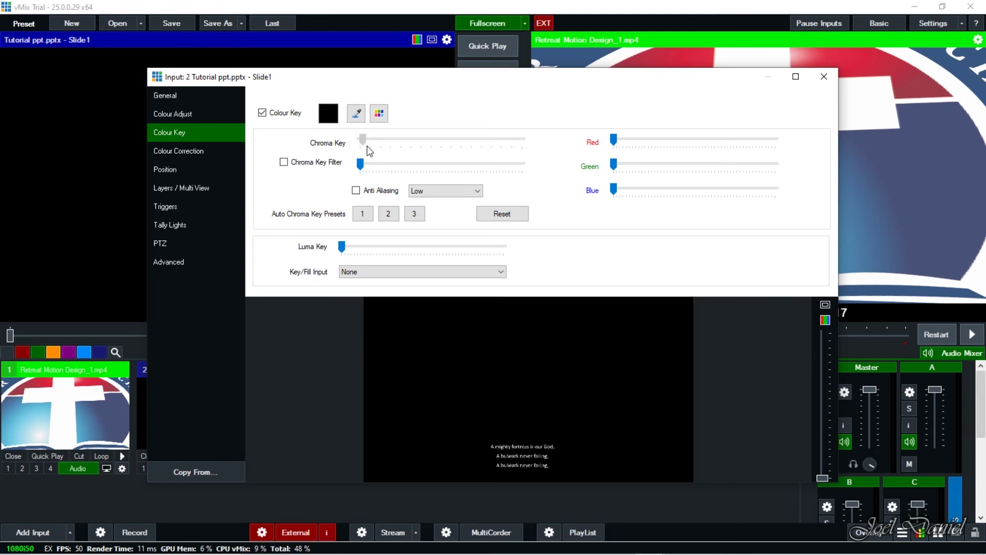
left_click_drag(370, 140, 354, 141)
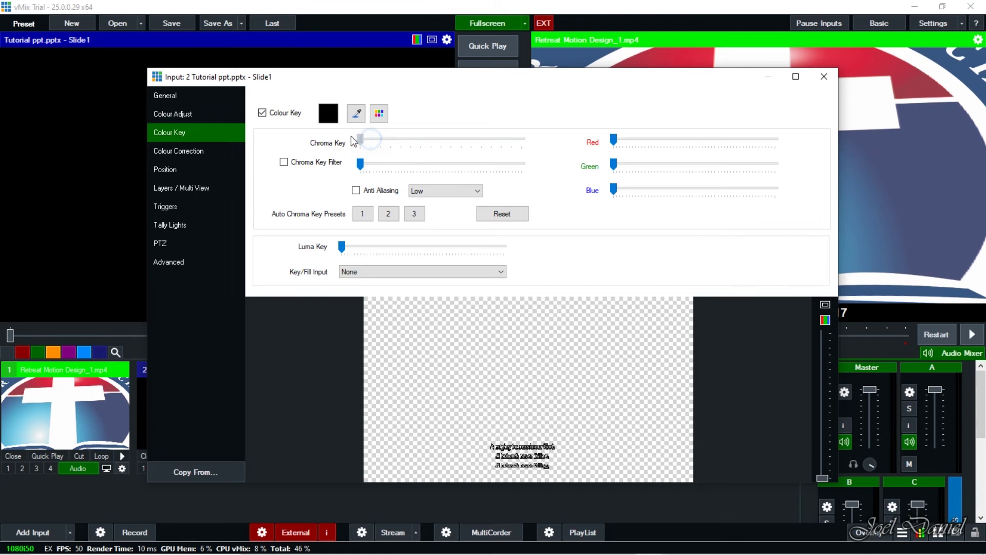
left_click(355, 113)
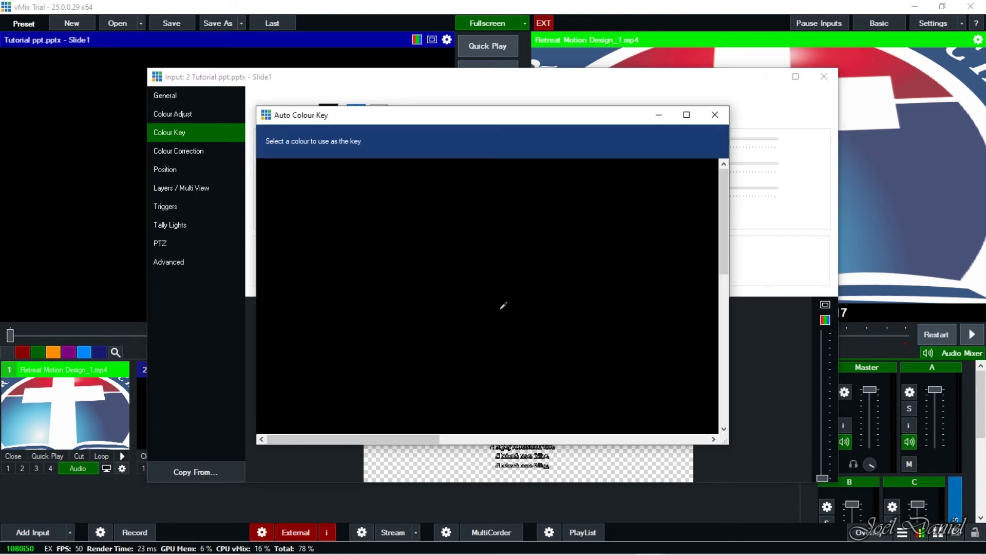
left_click(532, 352)
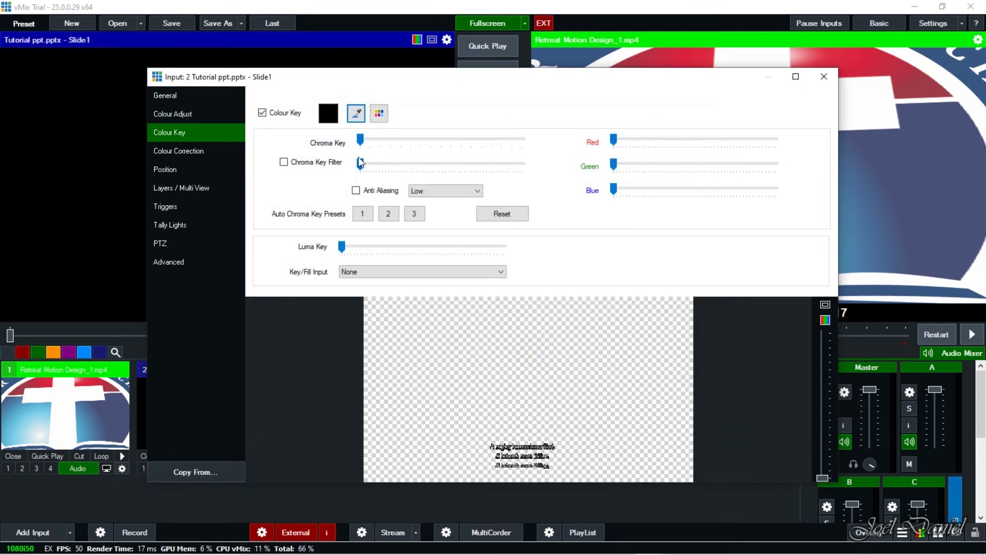
- Raise the Chroma Key Filter slider to about halfway and the red, green and blue key levels to about three quarters
left_click_drag(359, 164, 444, 165)
left_click_drag(628, 137, 726, 201)
left_click_drag(660, 165, 689, 165)
left_click_drag(648, 141, 738, 191)
left_click_drag(689, 162, 690, 164)
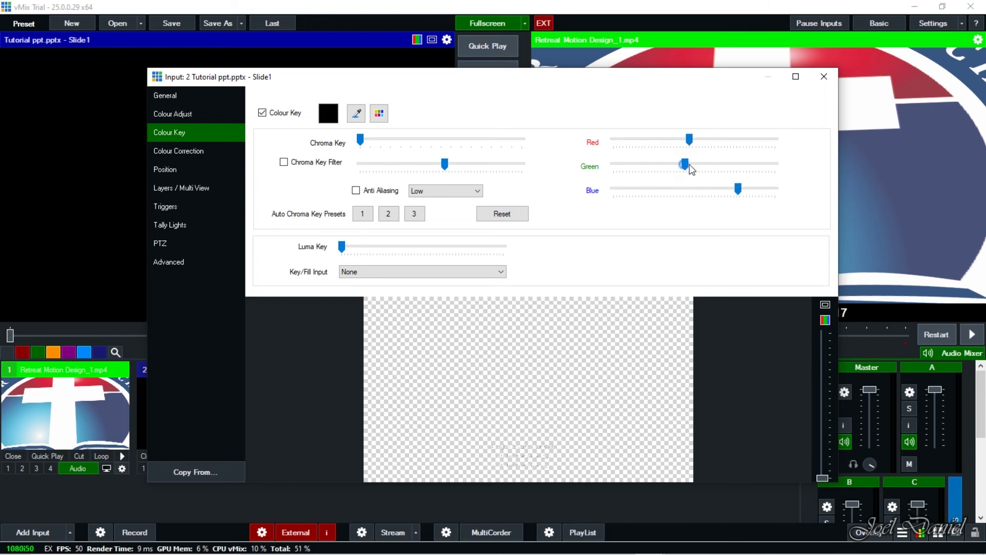
left_click(733, 164)
left_click(734, 164)
left_click_drag(691, 164, 736, 164)
left_click_drag(690, 142, 741, 152)
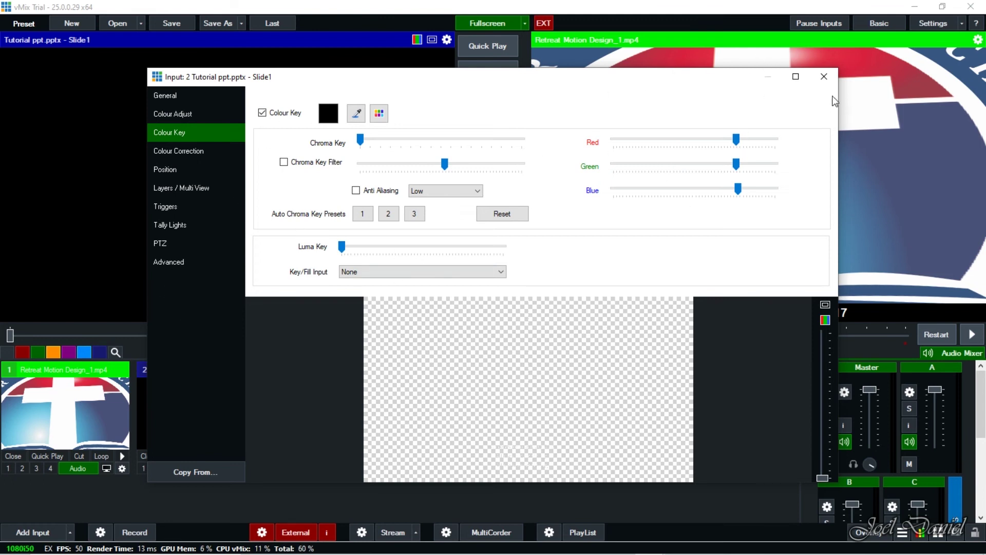
left_click(824, 77)
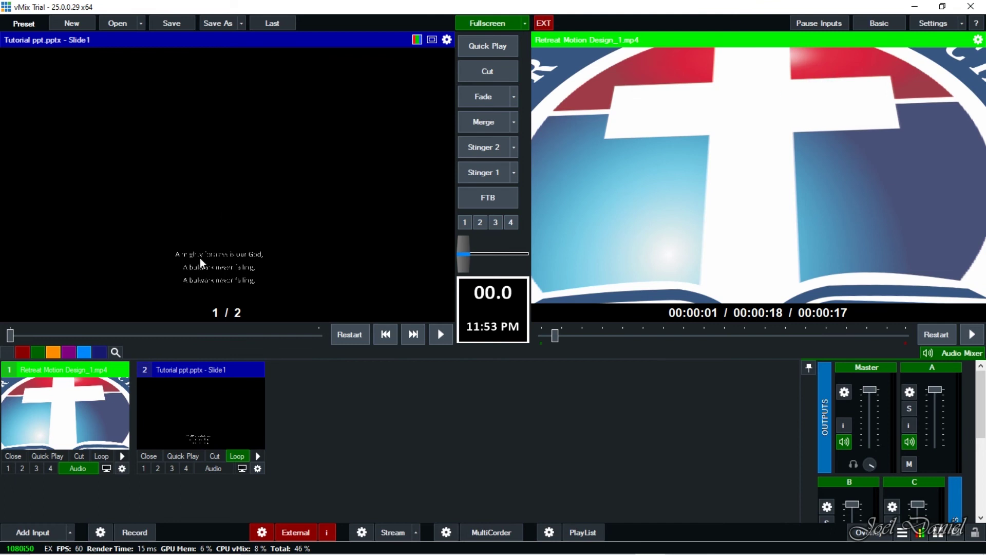
- Put the keyed lyrics slide on overlay 3 and briefly play the Retreat Motion Design video beneath it
left_click(176, 468)
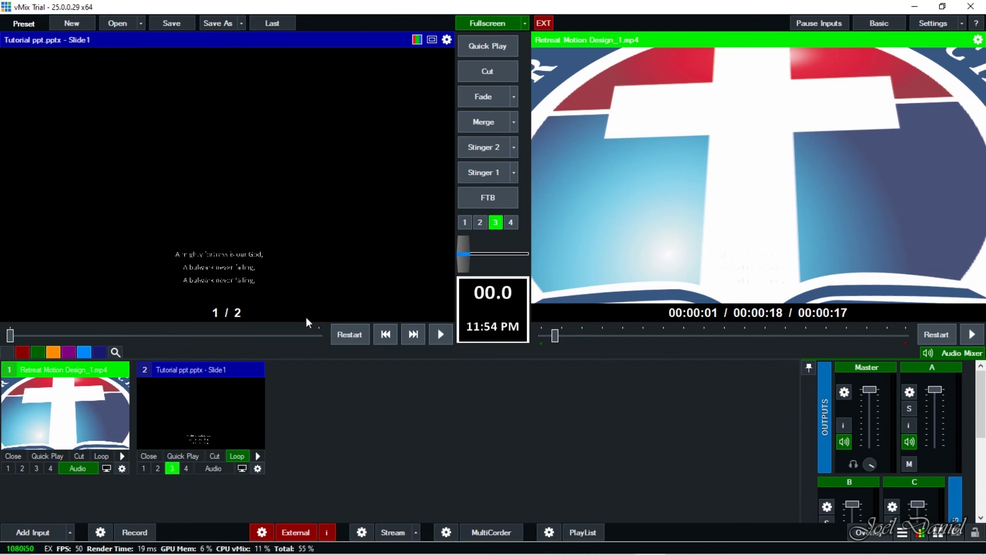
left_click(122, 456)
left_click(122, 456)
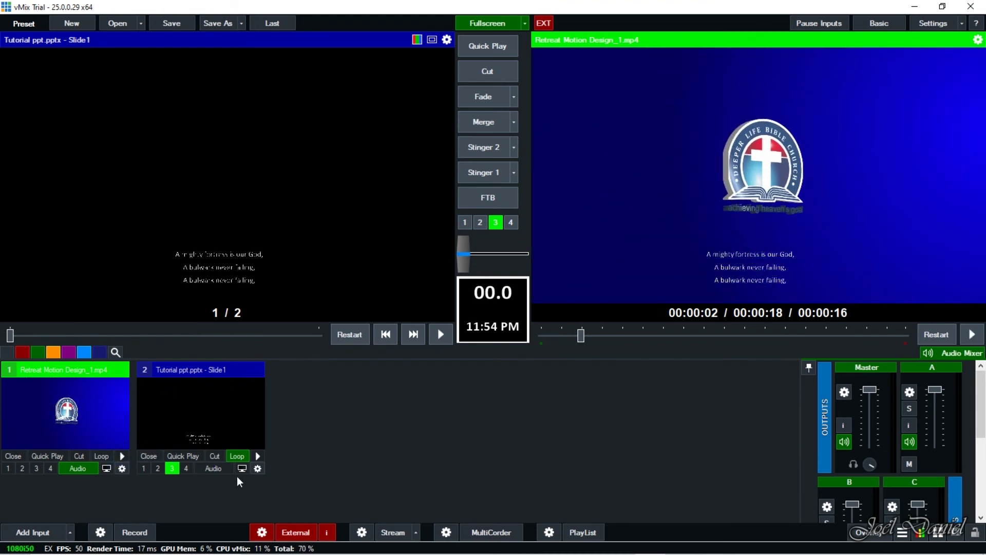
- Enlarge the lyrics slide to a zoom of 2.241 and shift it to Pan X 0.027 and Pan Y 0.978
left_click(257, 469)
left_click(180, 167)
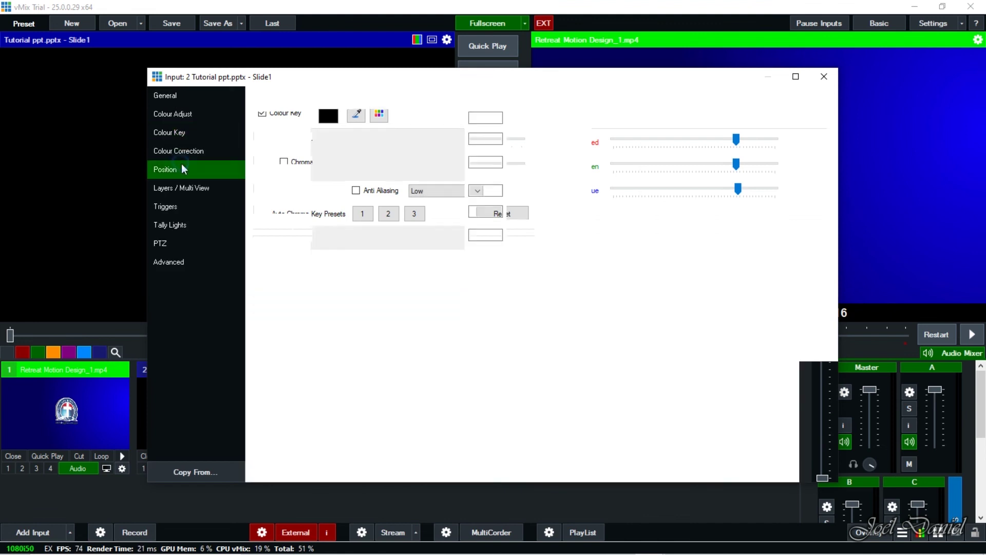
left_click_drag(387, 119, 402, 117)
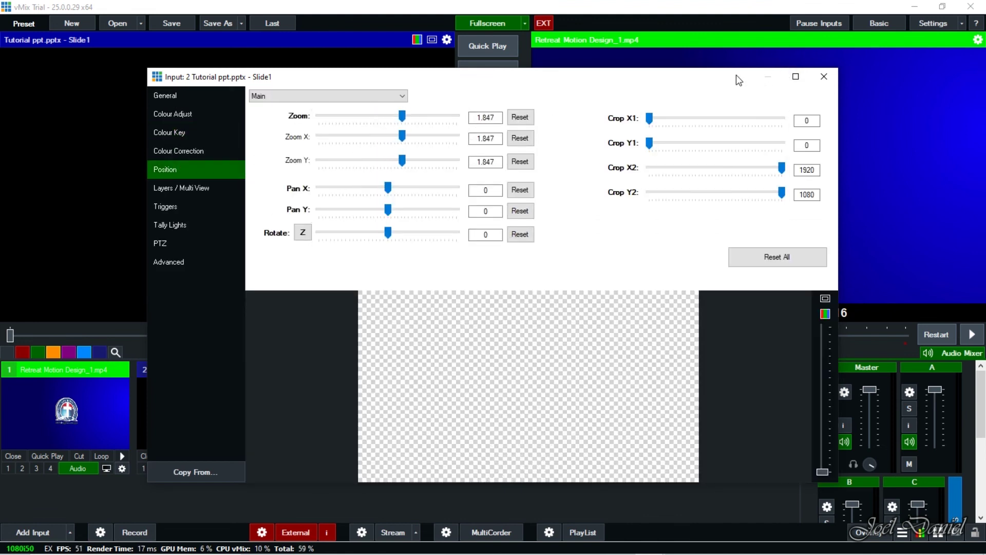
left_click_drag(735, 75, 613, 88)
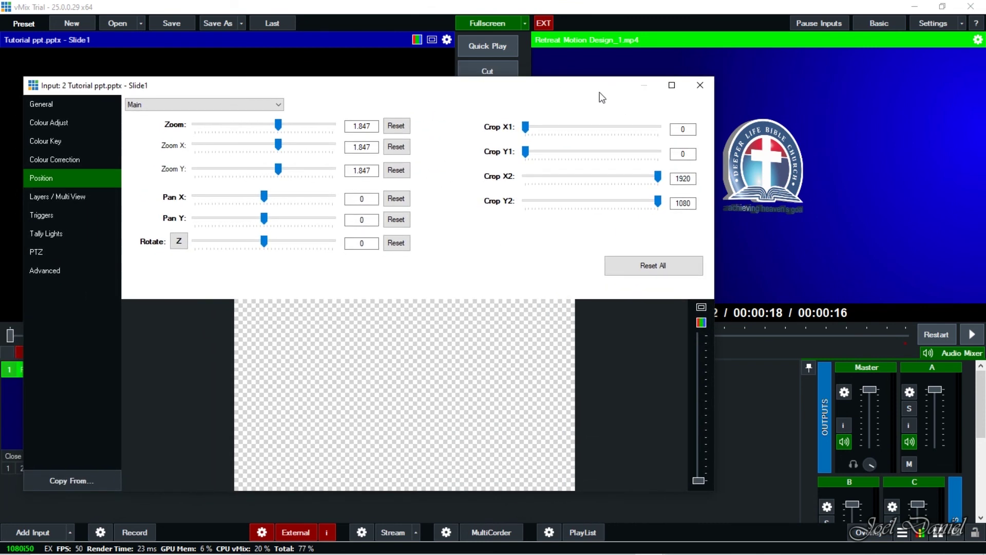
left_click_drag(491, 90, 542, 86)
left_click_drag(331, 122, 337, 121)
left_click_drag(314, 193, 348, 211)
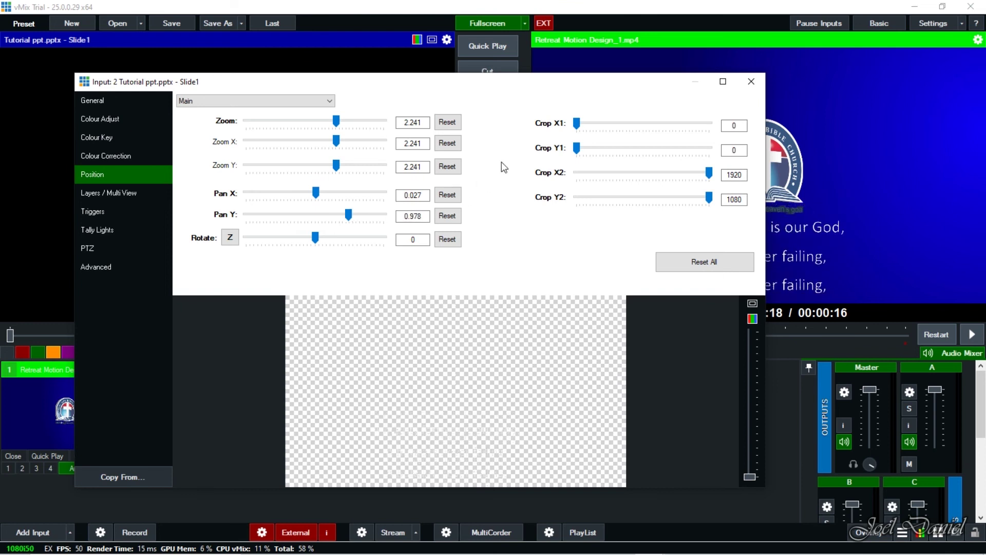
left_click(751, 81)
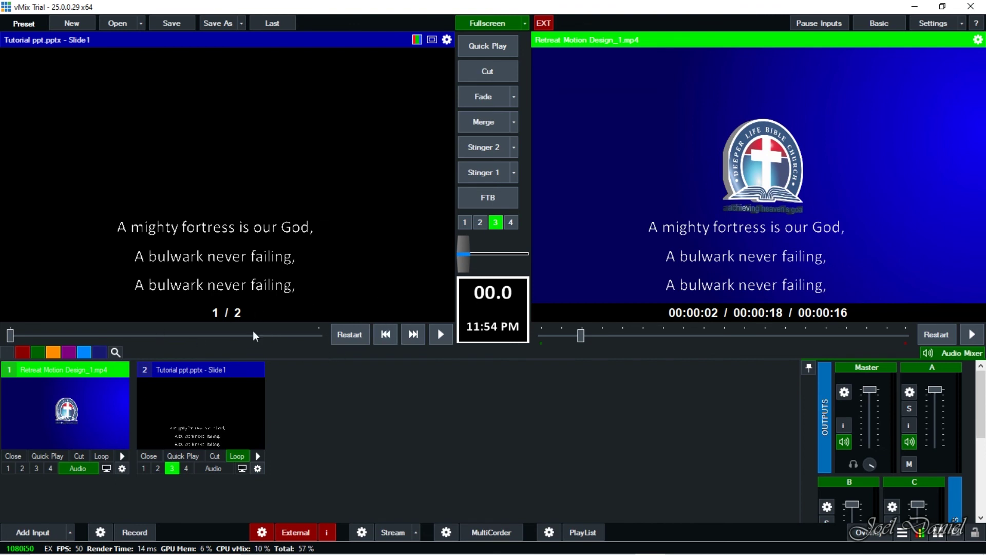
- Try the CrossZoom effect for the presentation's slide transitions, switching between its two slides
right_click(211, 424)
left_click(236, 428)
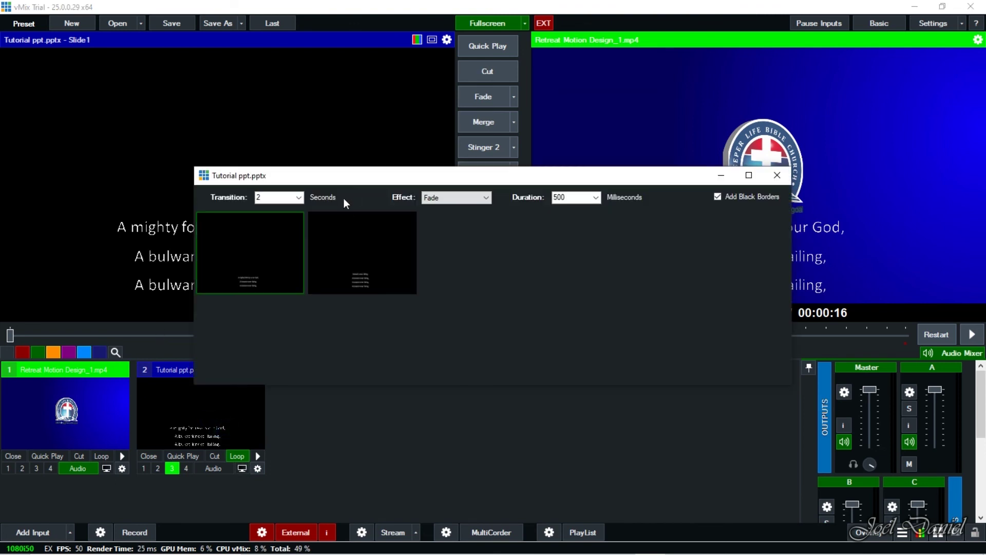
left_click(445, 199)
left_click(445, 249)
left_click(389, 269)
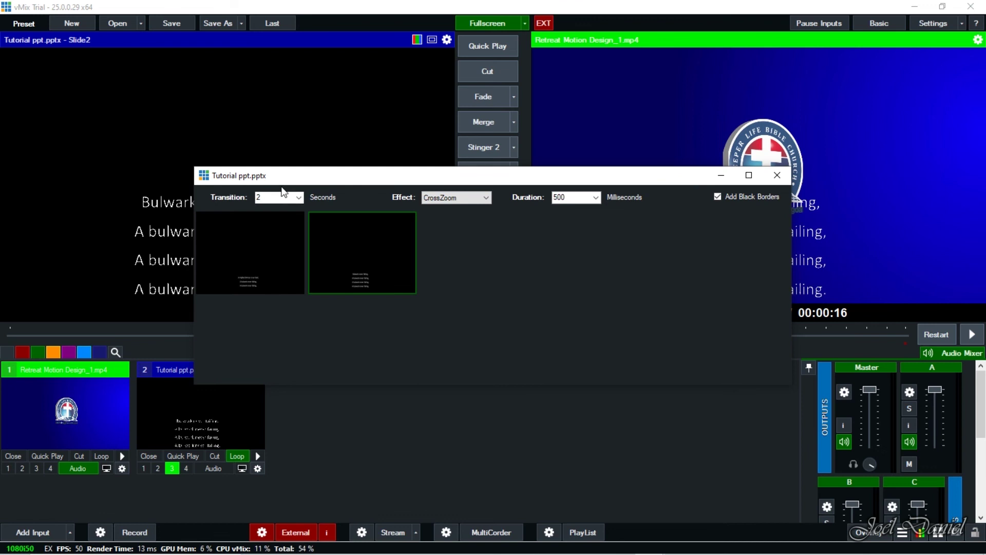
left_click_drag(417, 175, 652, 177)
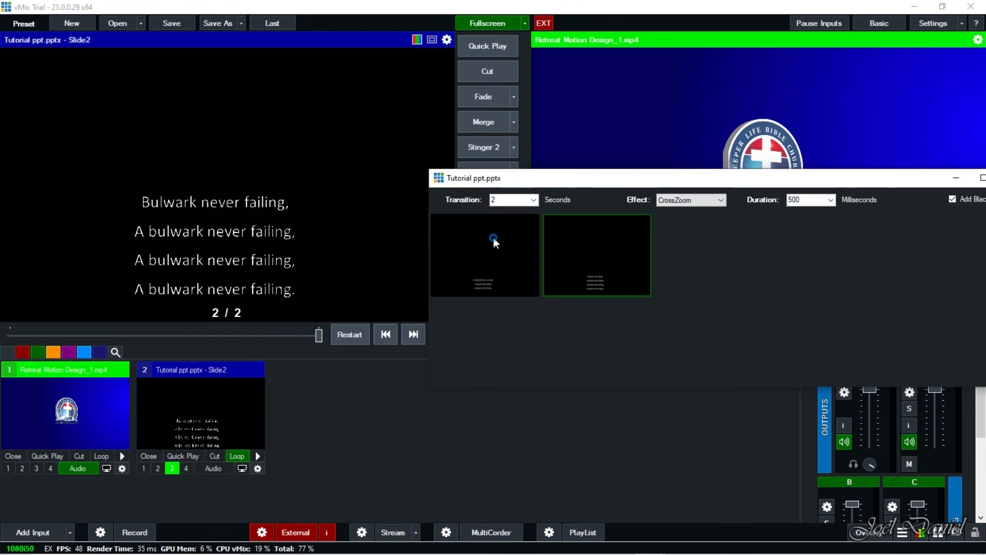
left_click(497, 245)
left_click(572, 261)
- Set the slide transition effect to Fade, test it by switching between the two slides, and close the slide window
left_click(688, 200)
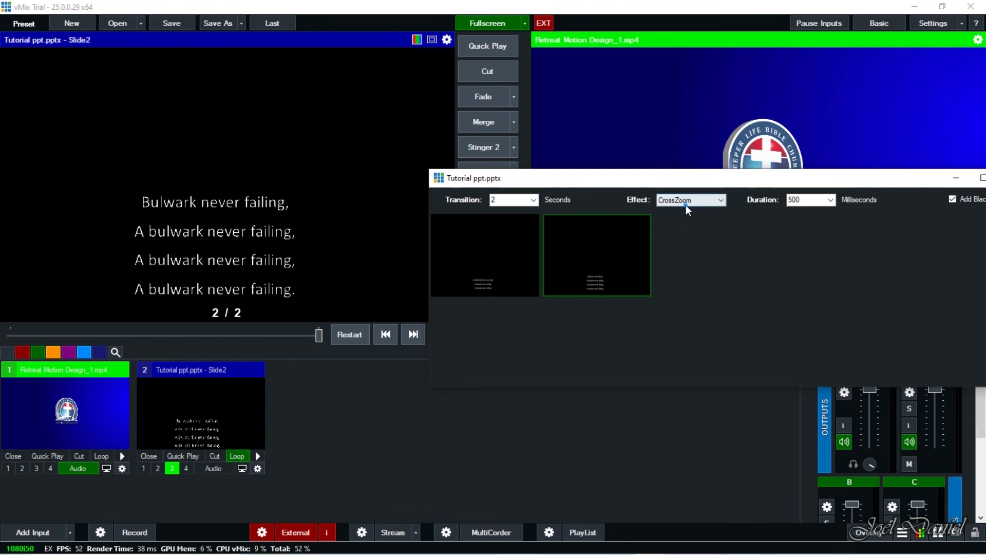
left_click(668, 211)
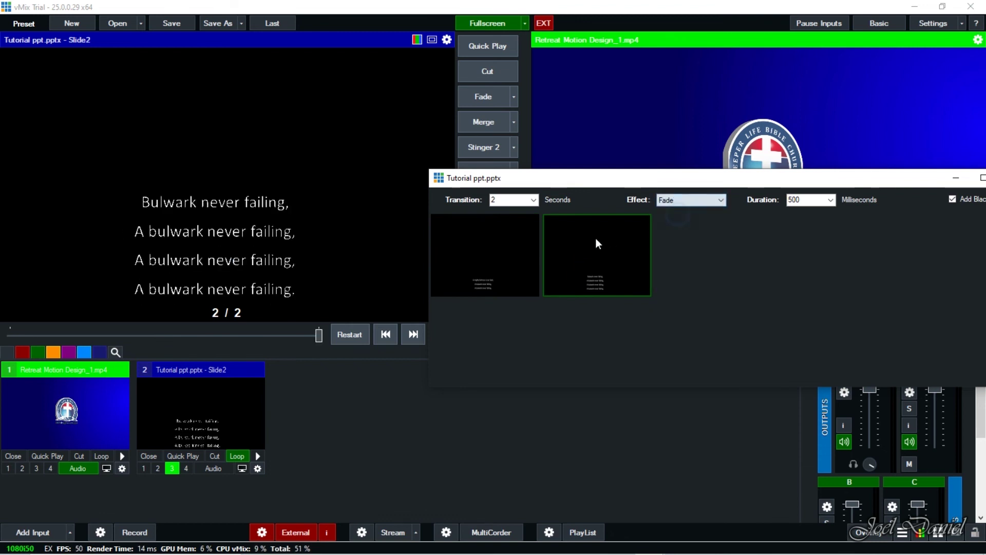
left_click(525, 253)
left_click(584, 252)
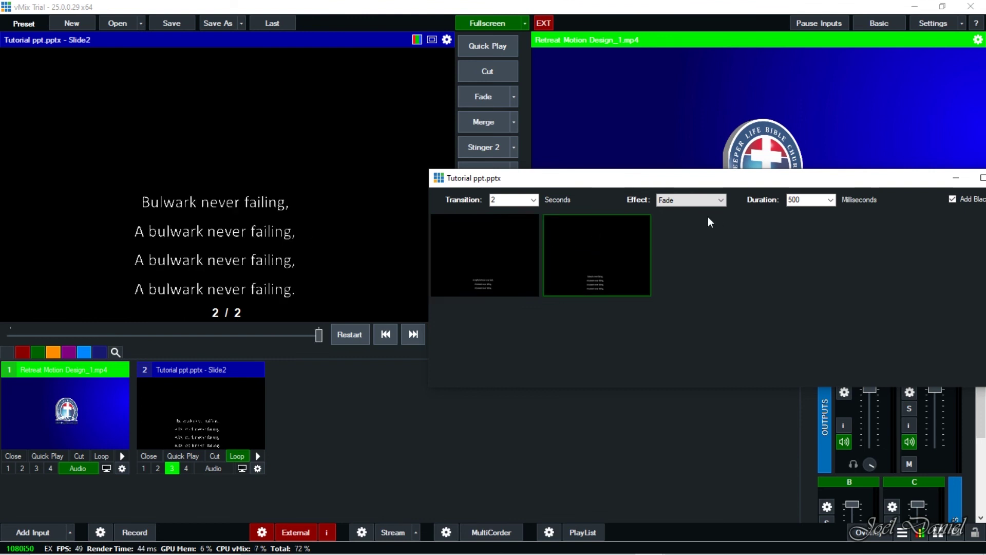
left_click_drag(770, 180, 480, 145)
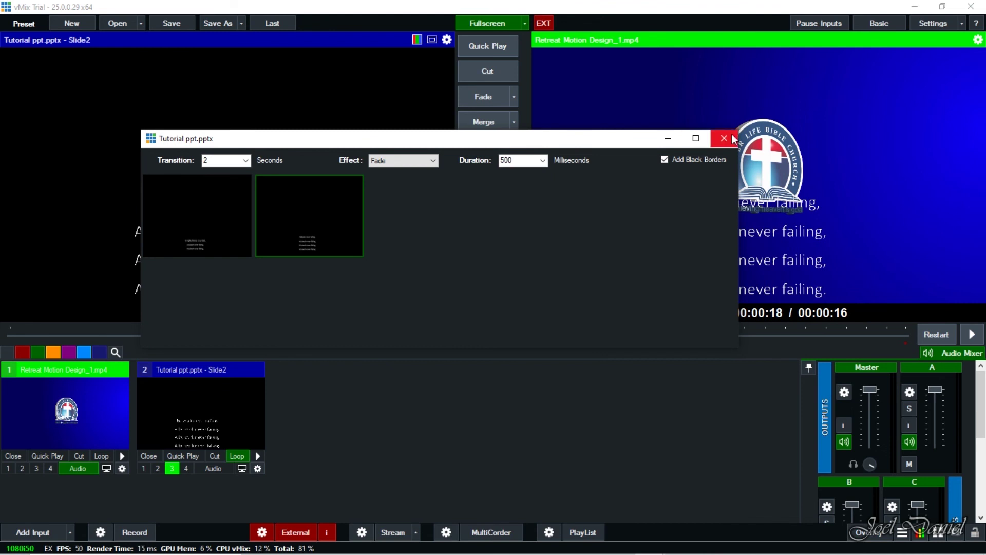
left_click(733, 138)
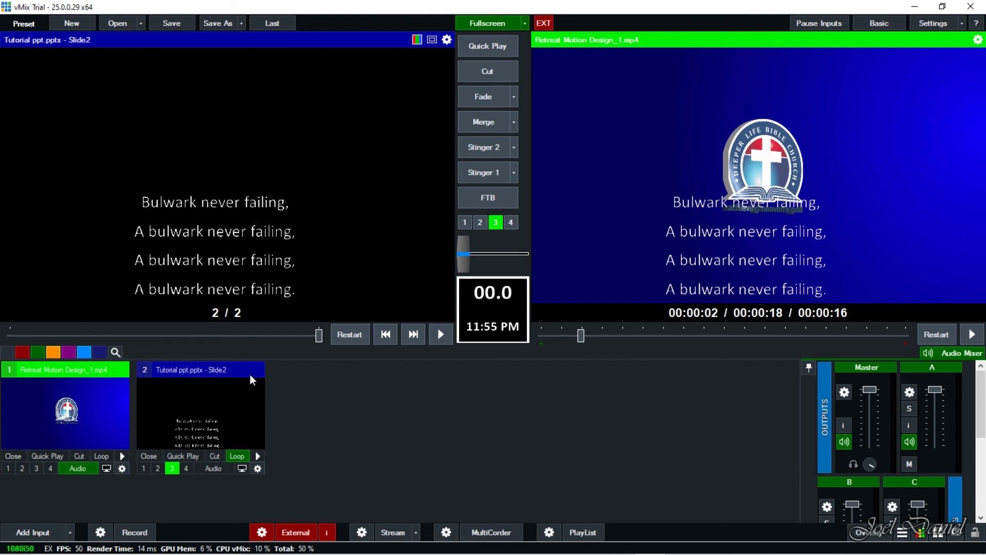
- Clear the lyrics from overlay 3, leaving the presentation on its first slide, and minimise the open windows to the desktop
left_click(172, 469)
left_click(208, 414)
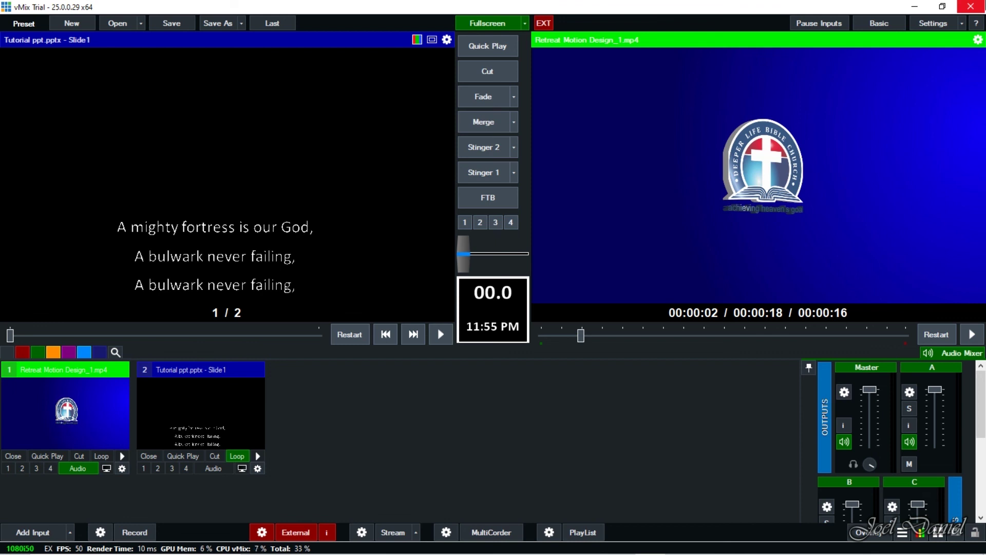
left_click(913, 5)
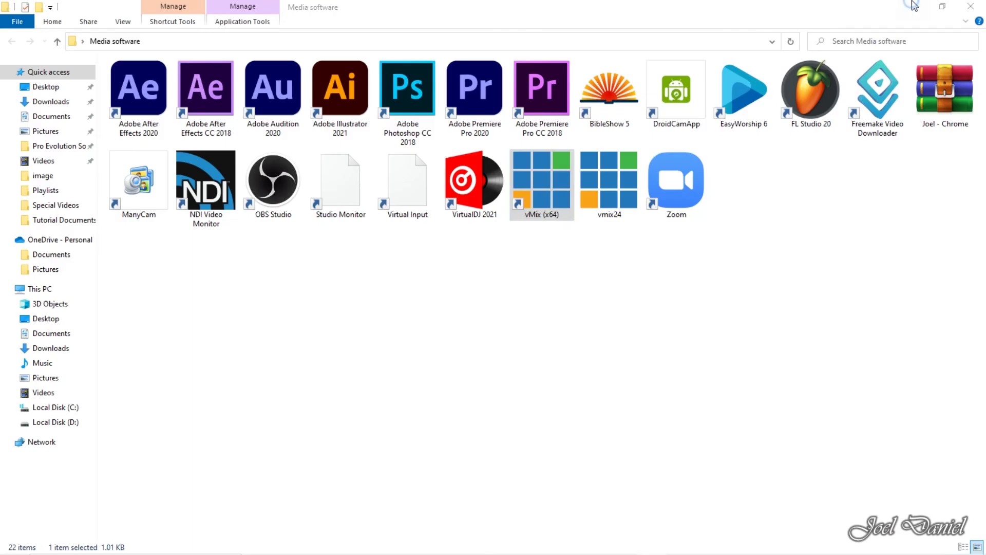
left_click(914, 5)
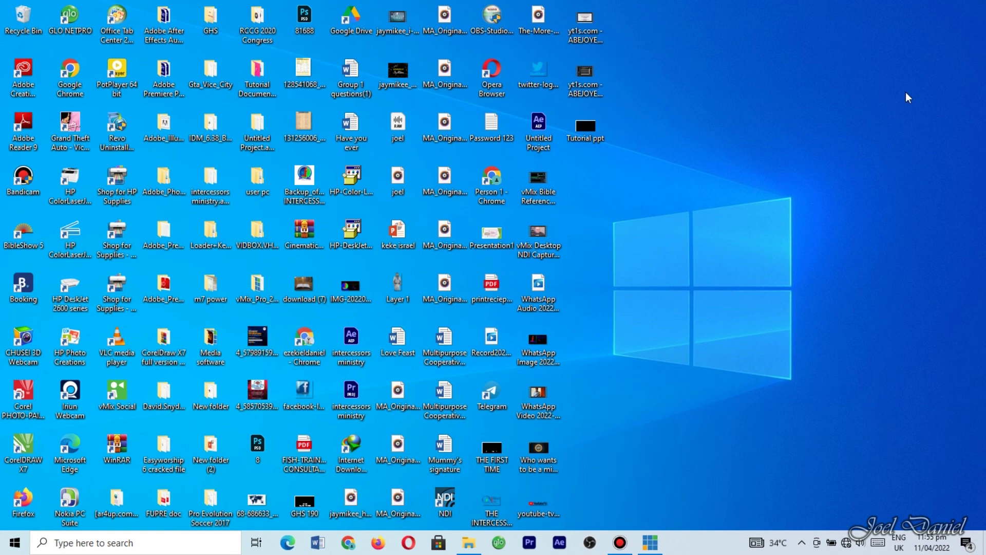